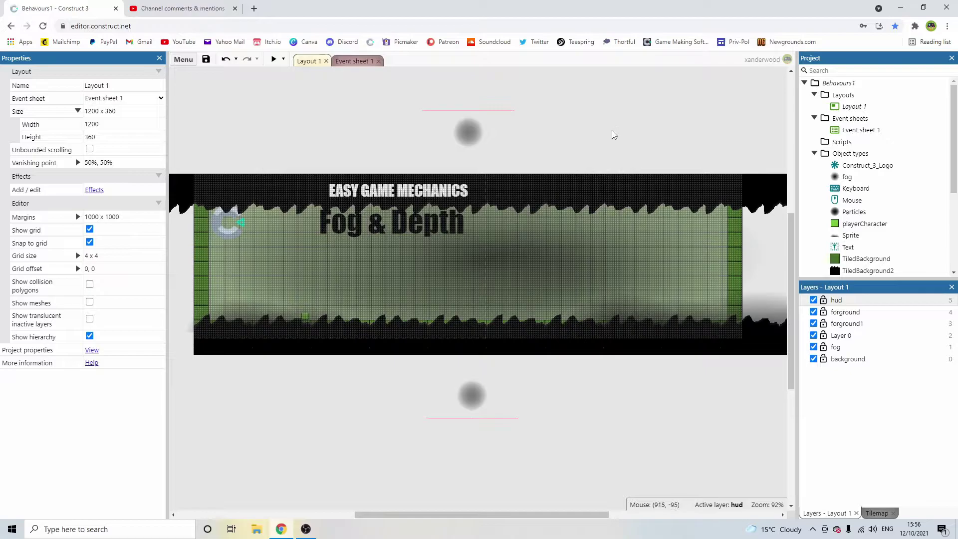
# - Scroll down over Layout 1 to view the fog-and-depth scene
pyautogui.scroll(-1, 613, 125)
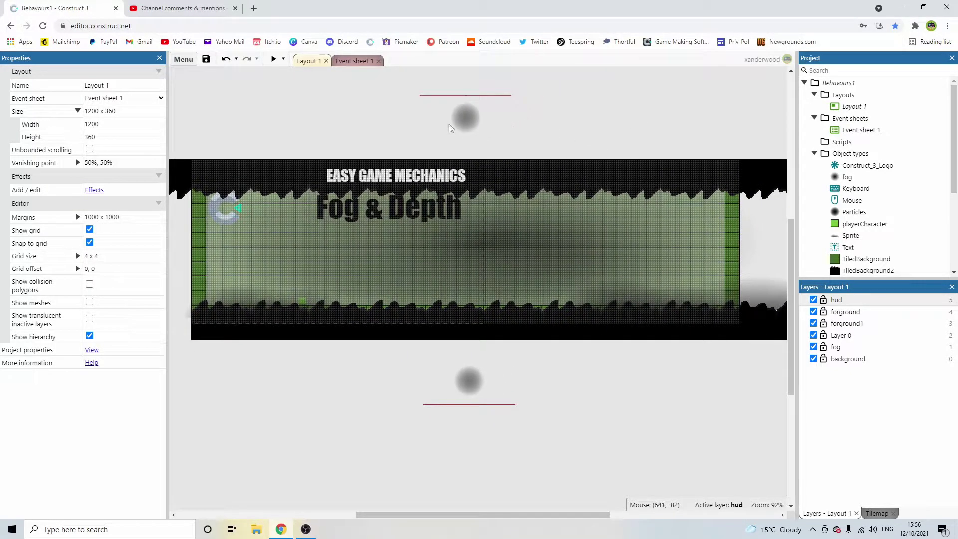
# - Preview the layout and run the player right through the level, jumping
pyautogui.click(273, 60)
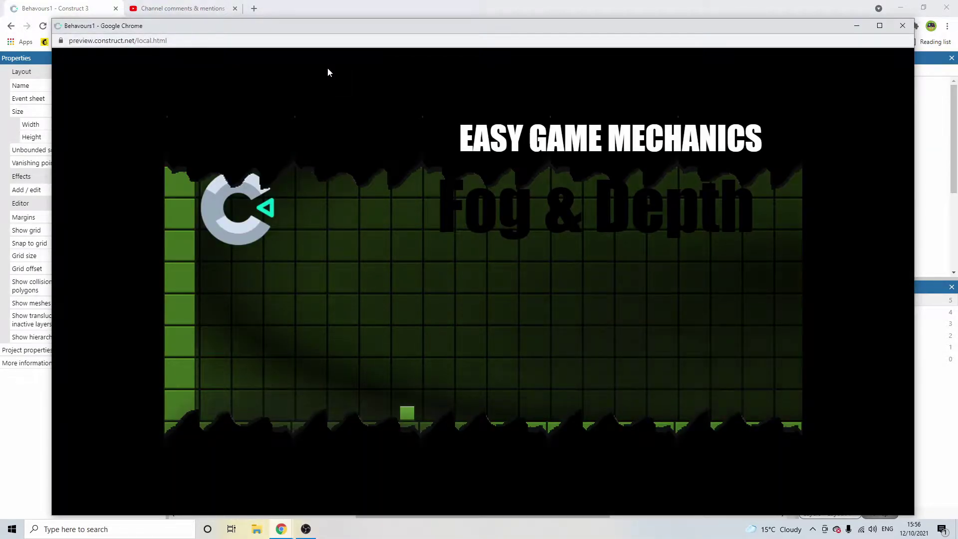
pyautogui.press('Right')
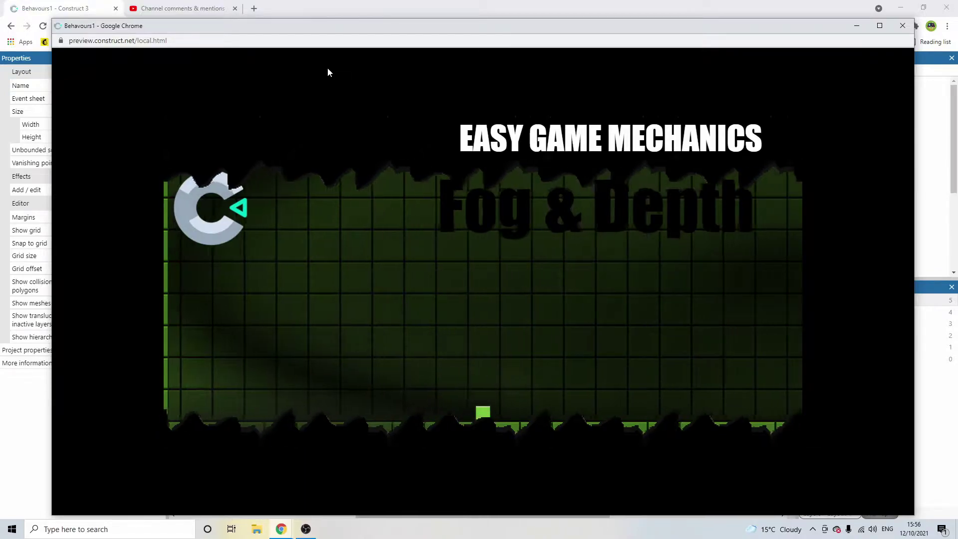
pyautogui.press('Right')
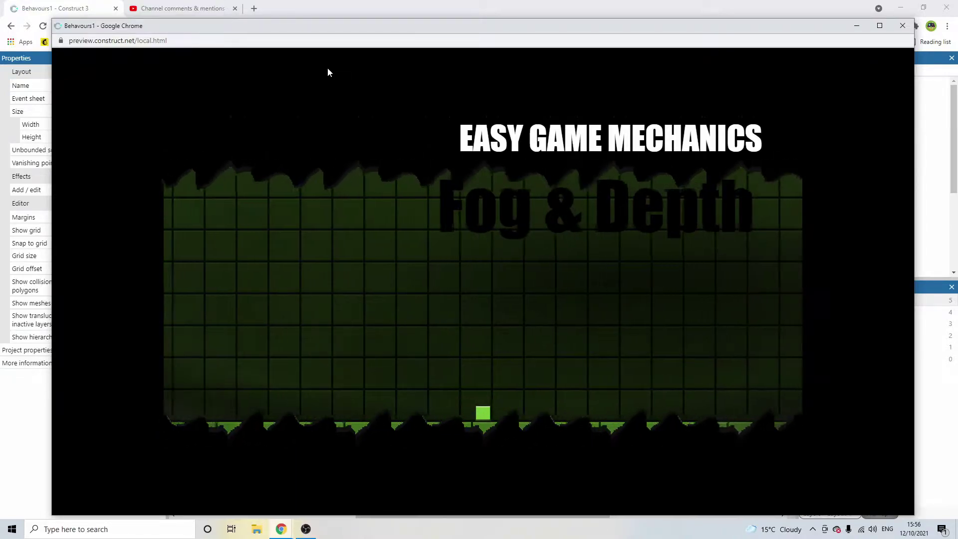
pyautogui.press('Right')
pyautogui.press('Up')
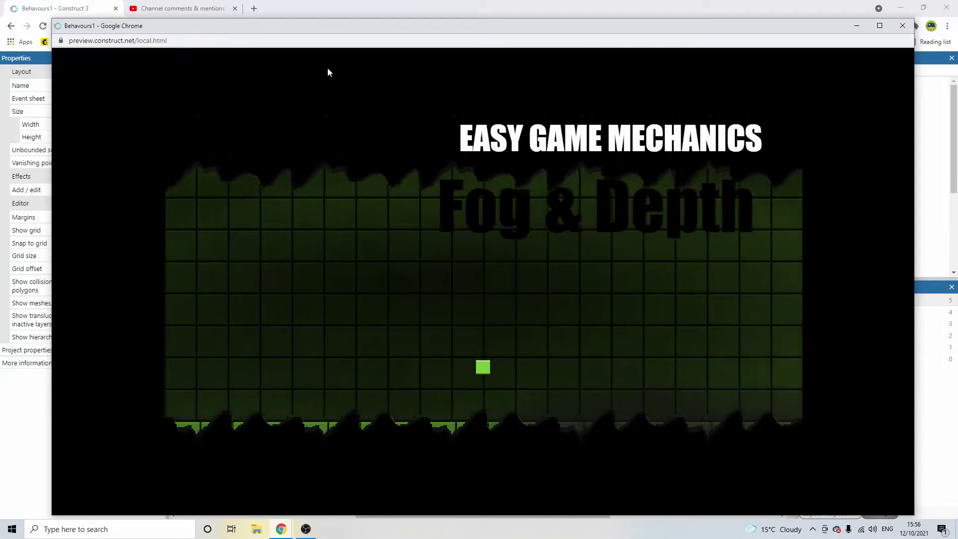
pyautogui.press('Up')
# - Jump the player back left toward the start, then close the preview
pyautogui.press('Left')
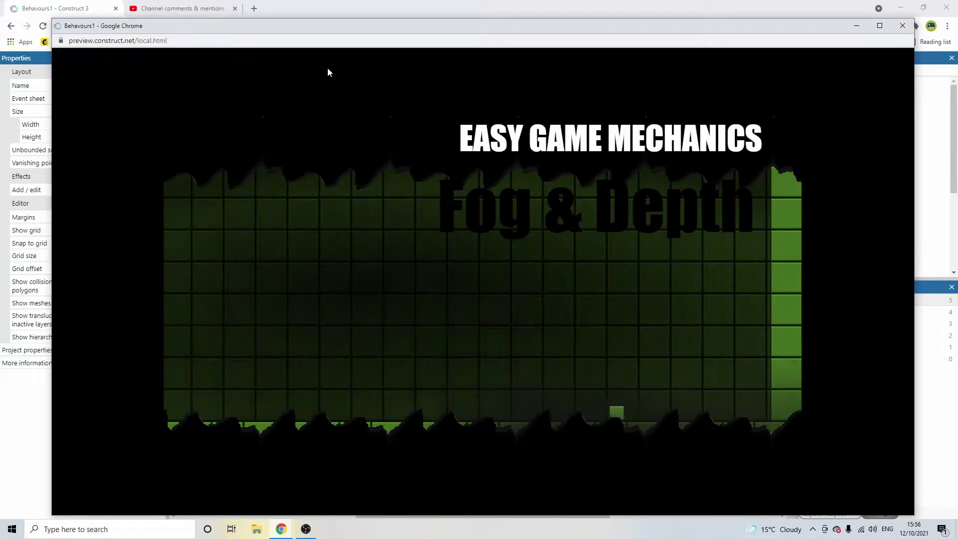
pyautogui.press('Up')
pyautogui.press('Up')
pyautogui.press('Left')
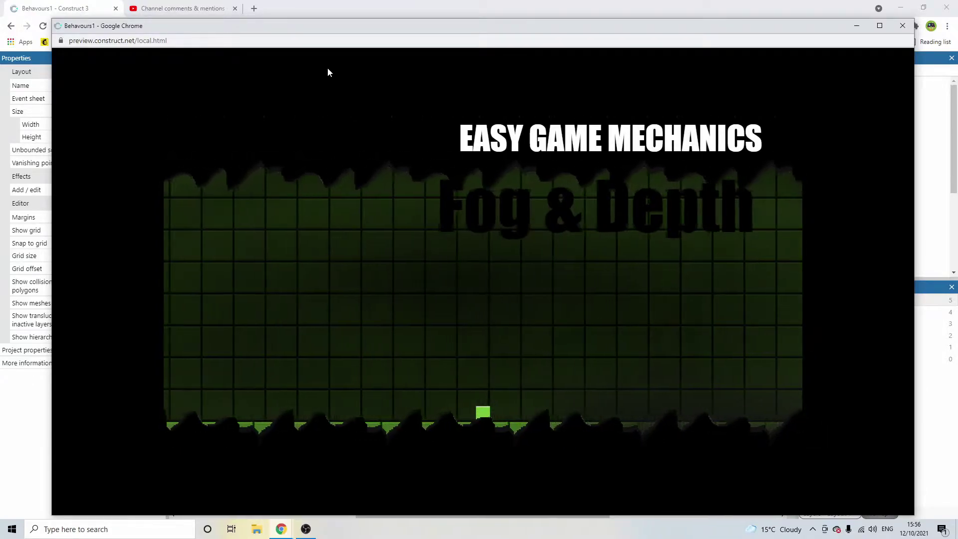
pyautogui.press('Up')
pyautogui.press('Left')
pyautogui.press('Up')
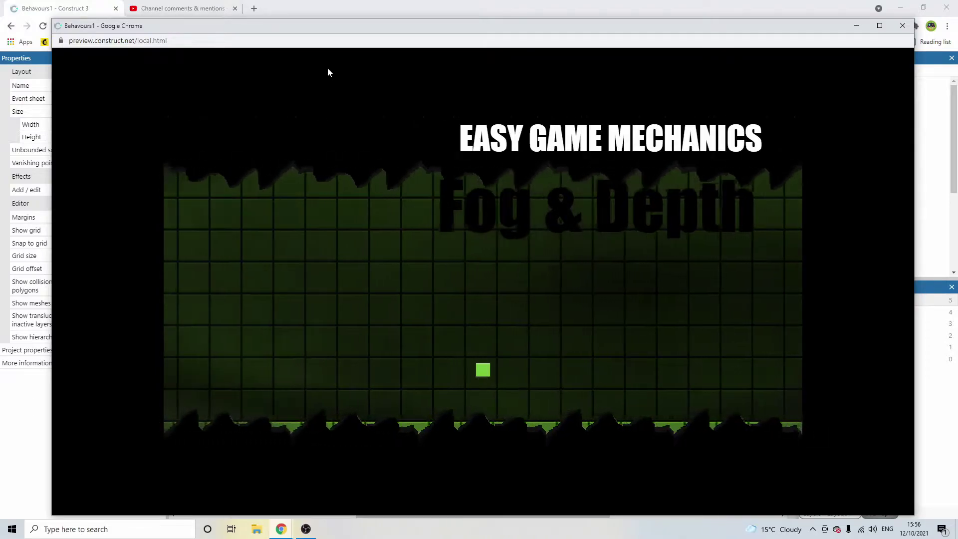
pyautogui.press('Left')
pyautogui.press('Up')
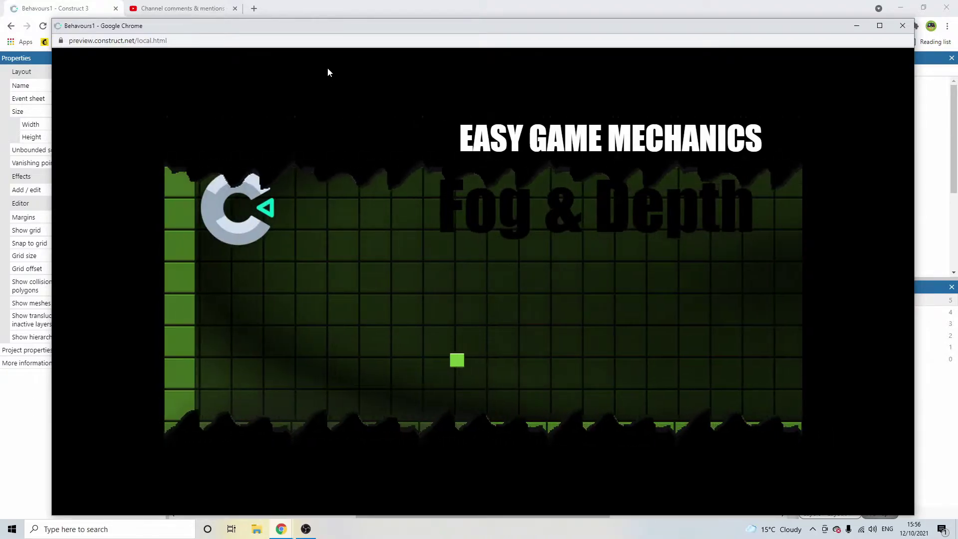
pyautogui.press('Left')
pyautogui.click(902, 25)
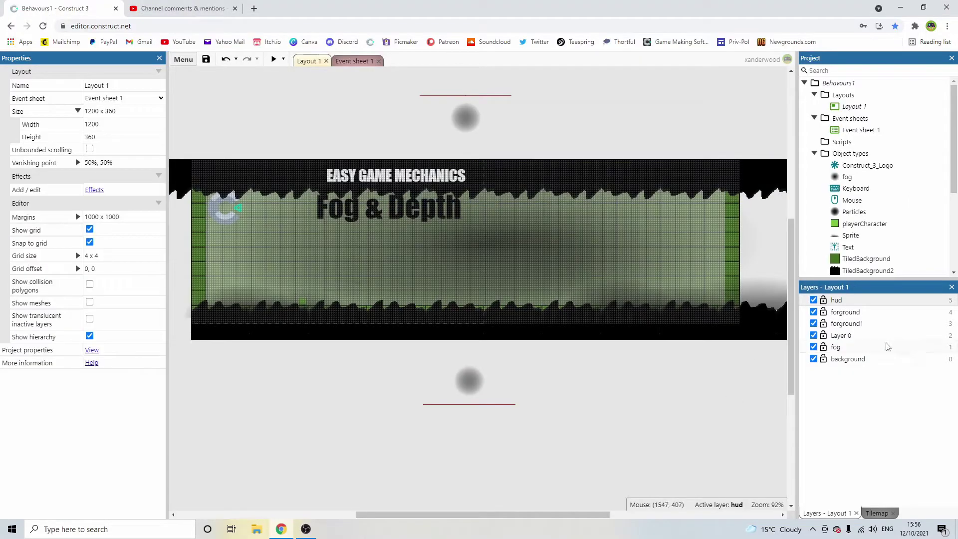
pyautogui.click(859, 359)
pyautogui.click(813, 359)
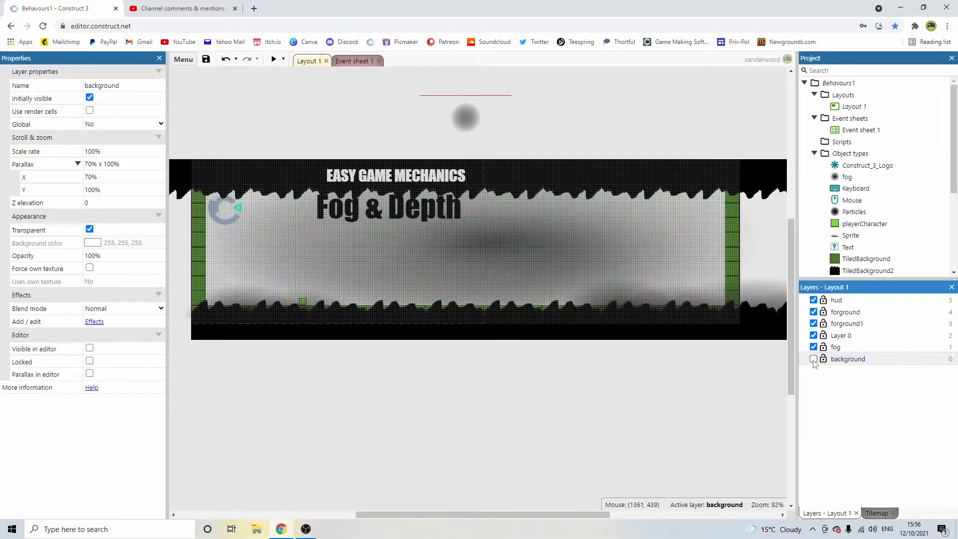
pyautogui.click(812, 359)
pyautogui.click(813, 359)
pyautogui.click(813, 358)
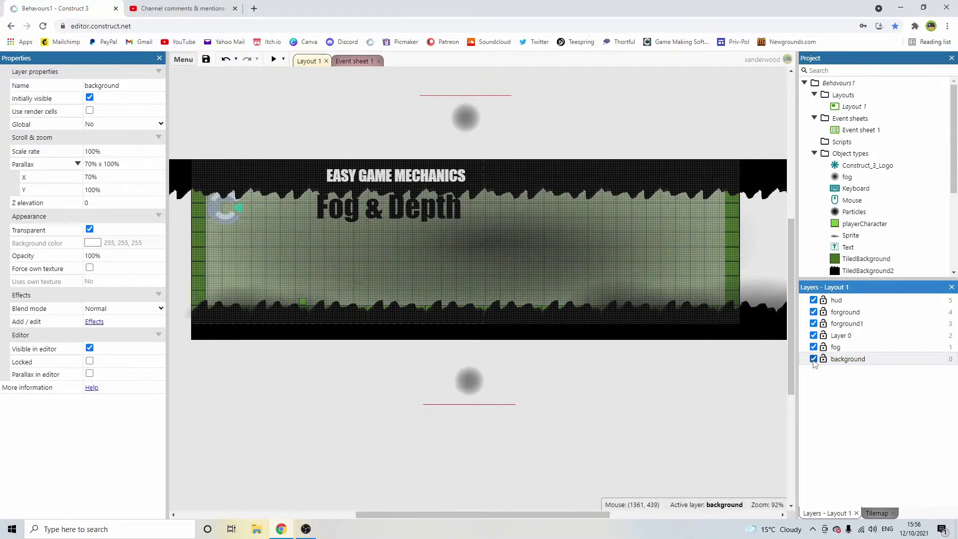
pyautogui.click(813, 347)
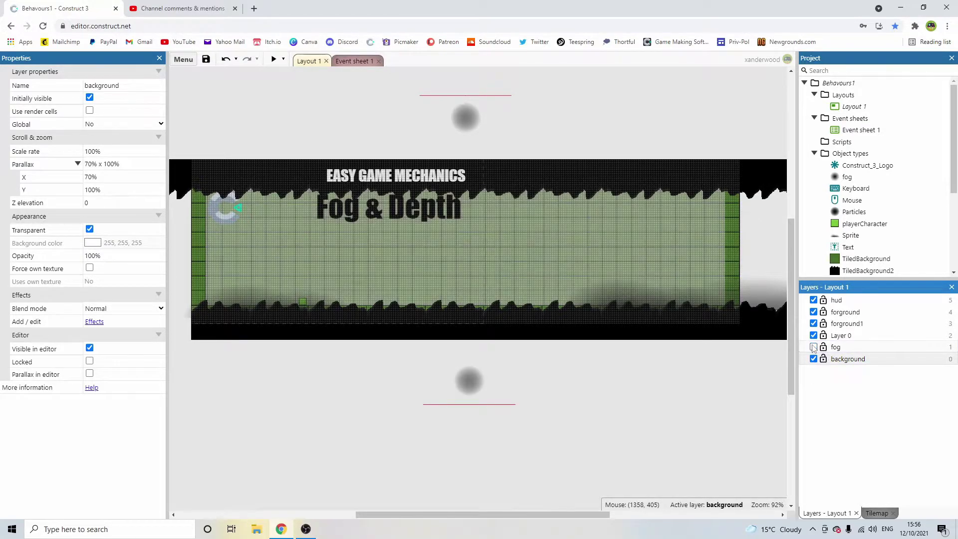
pyautogui.click(813, 347)
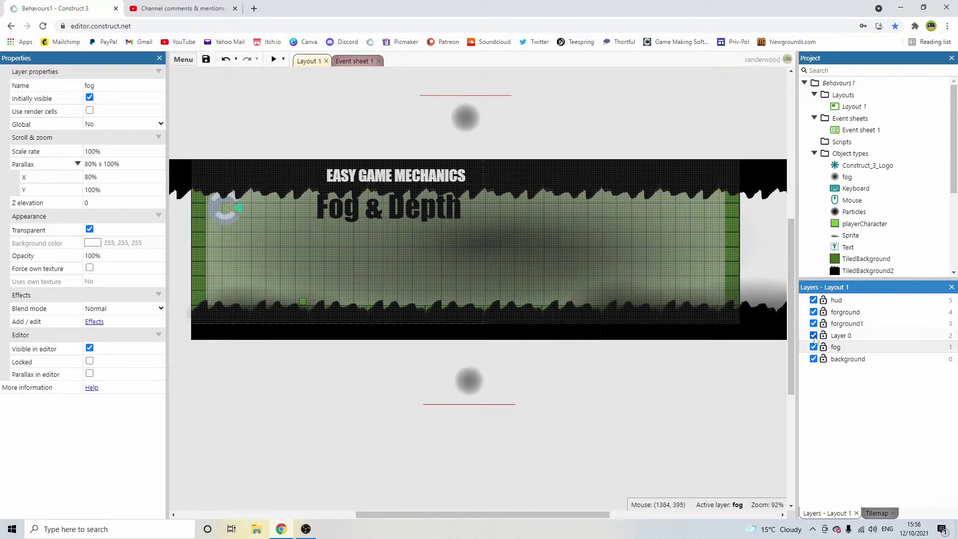
pyautogui.click(814, 338)
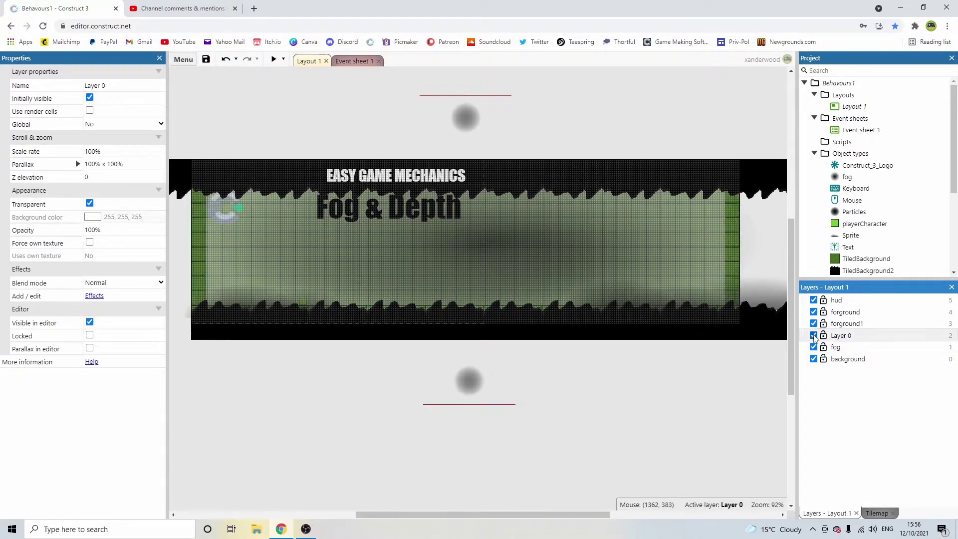
pyautogui.click(813, 335)
pyautogui.click(813, 335)
pyautogui.click(813, 323)
pyautogui.click(814, 324)
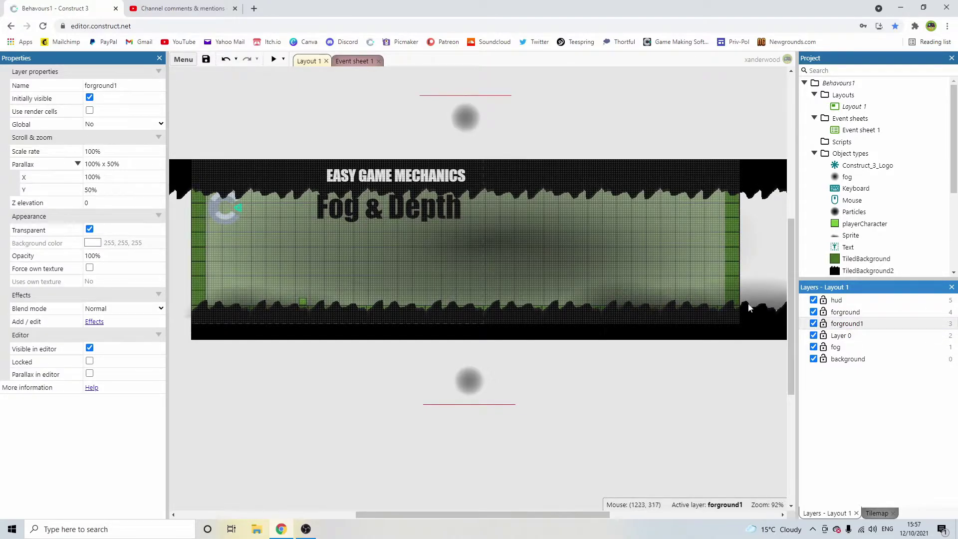
pyautogui.click(814, 311)
pyautogui.click(814, 312)
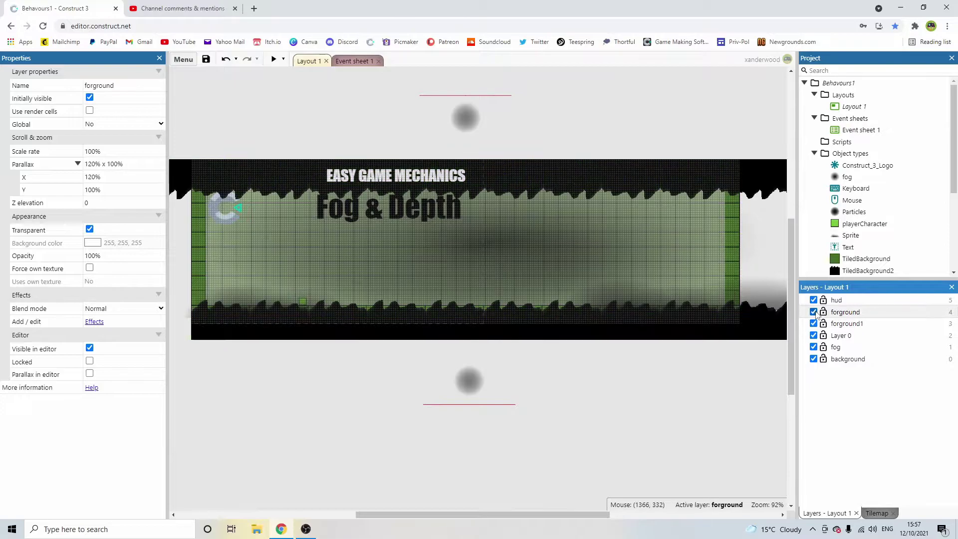
pyautogui.click(770, 172)
pyautogui.click(752, 311)
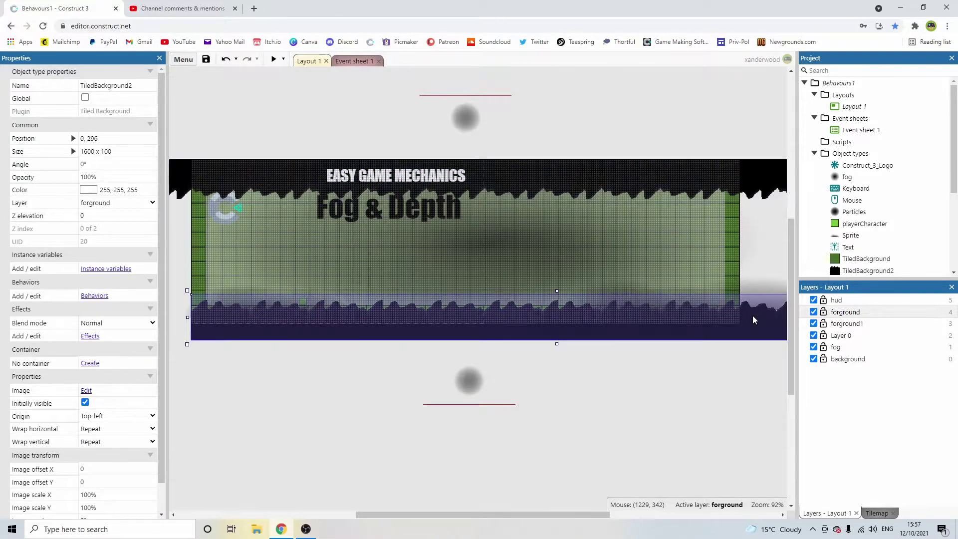
pyautogui.click(755, 182)
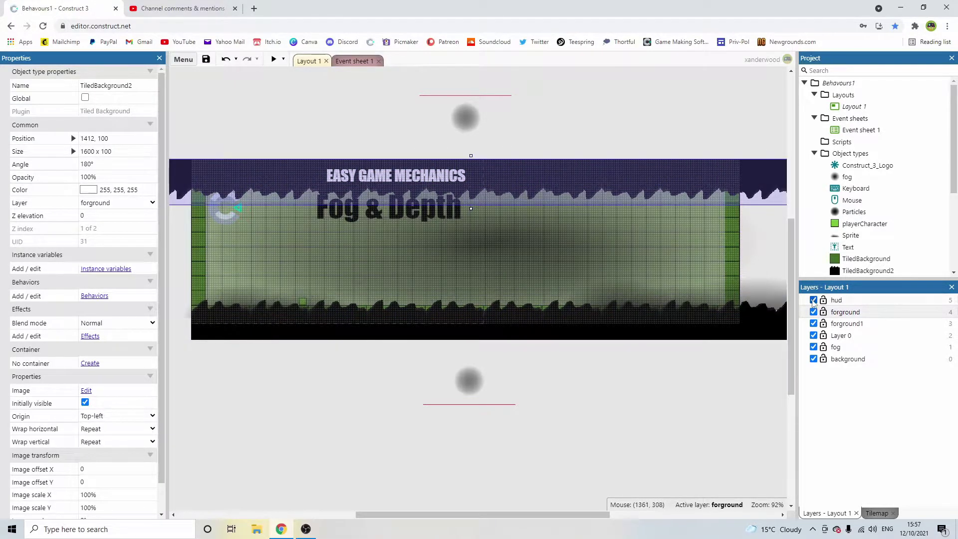
pyautogui.click(814, 299)
pyautogui.click(814, 300)
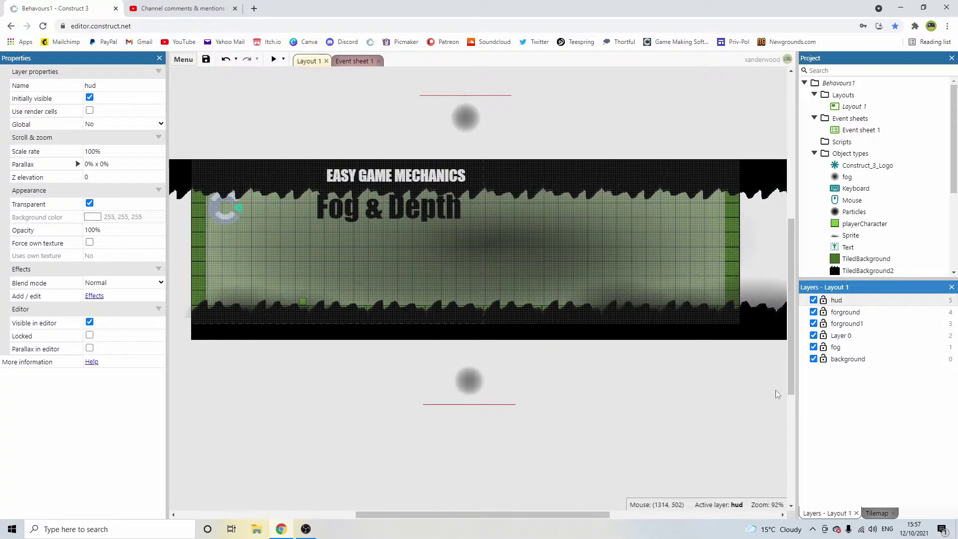
pyautogui.click(843, 299)
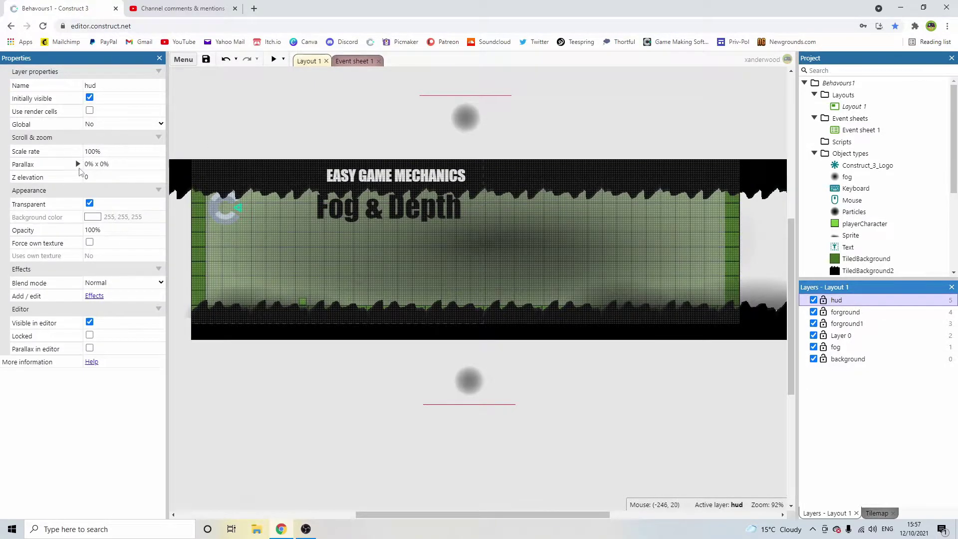
pyautogui.click(77, 163)
pyautogui.click(123, 176)
pyautogui.press('Tab')
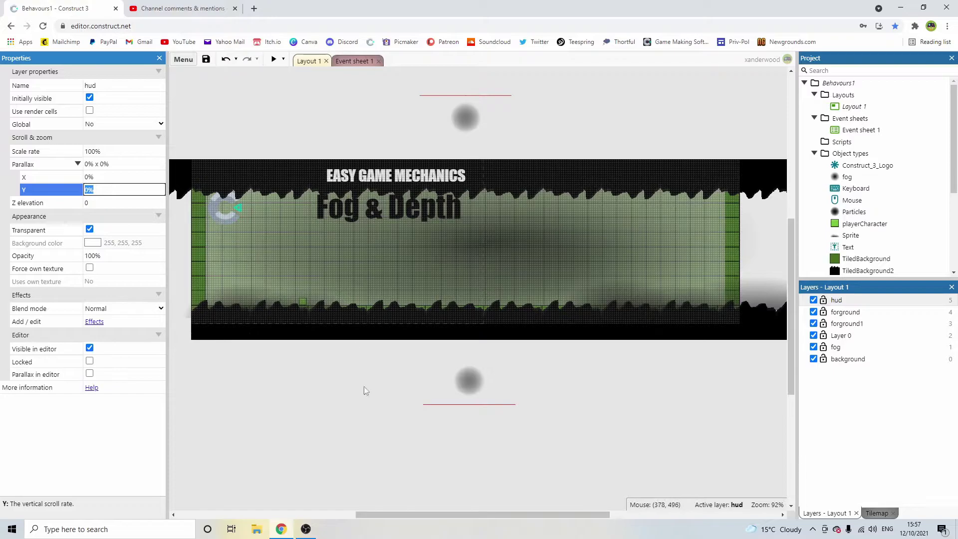
pyautogui.click(363, 386)
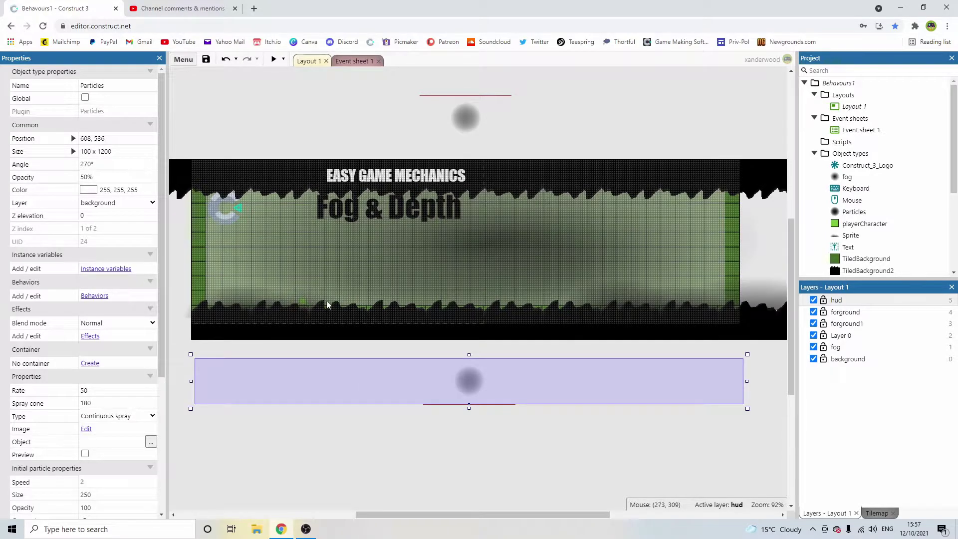
pyautogui.click(527, 414)
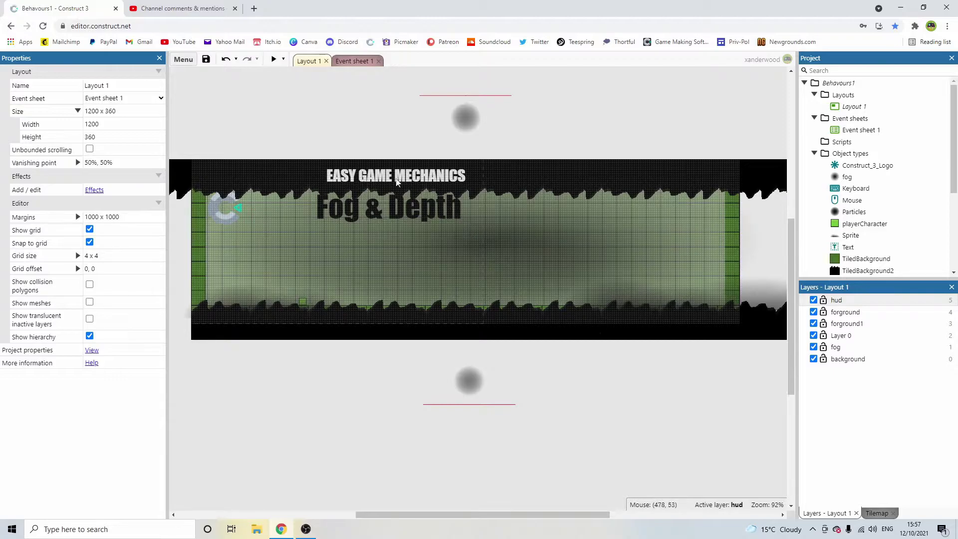
pyautogui.hscroll(-3, 517, 193)
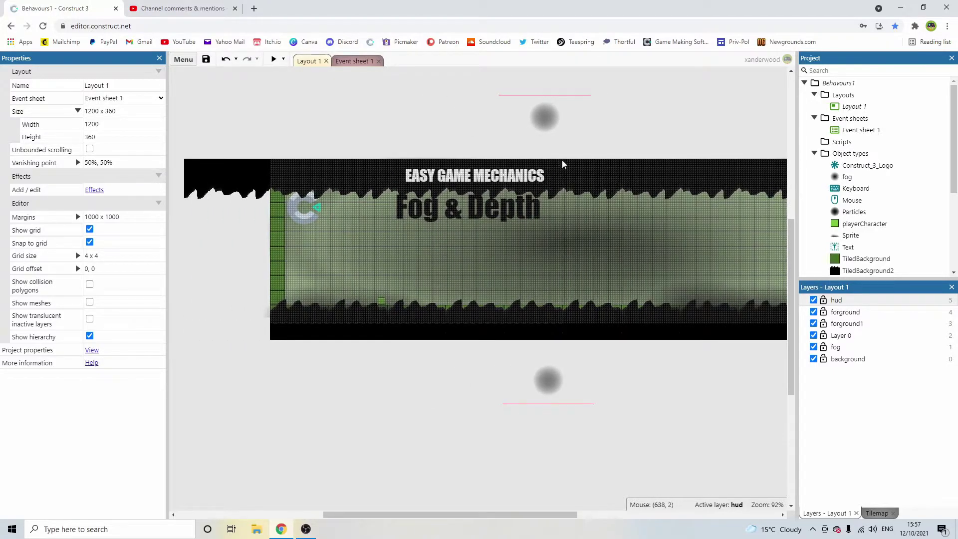
pyautogui.click(489, 209)
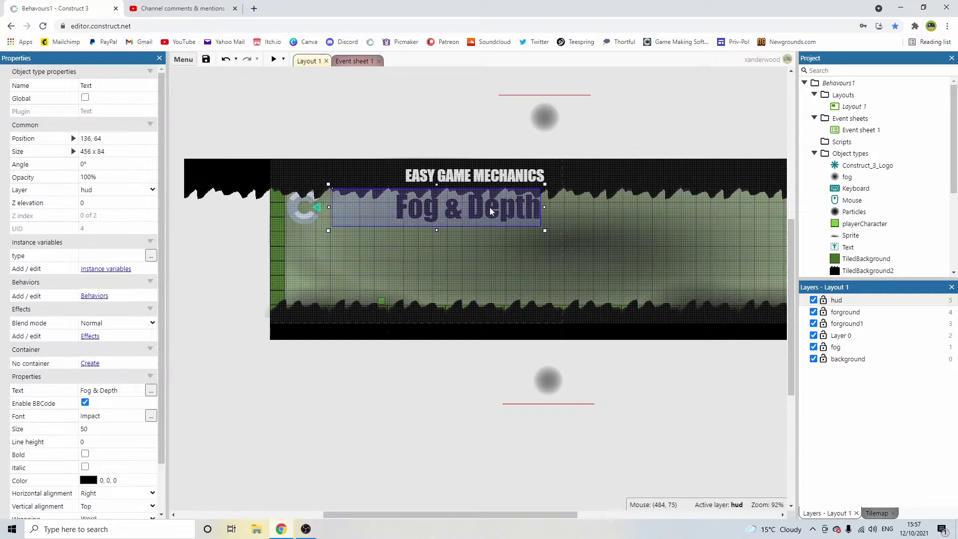
pyautogui.click(495, 177)
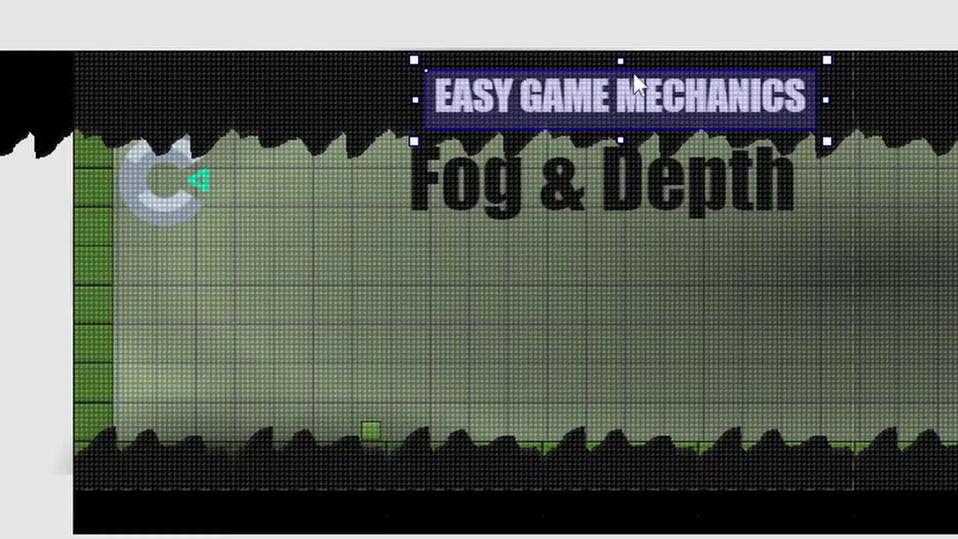
pyautogui.click(592, 147)
pyautogui.press('F5')
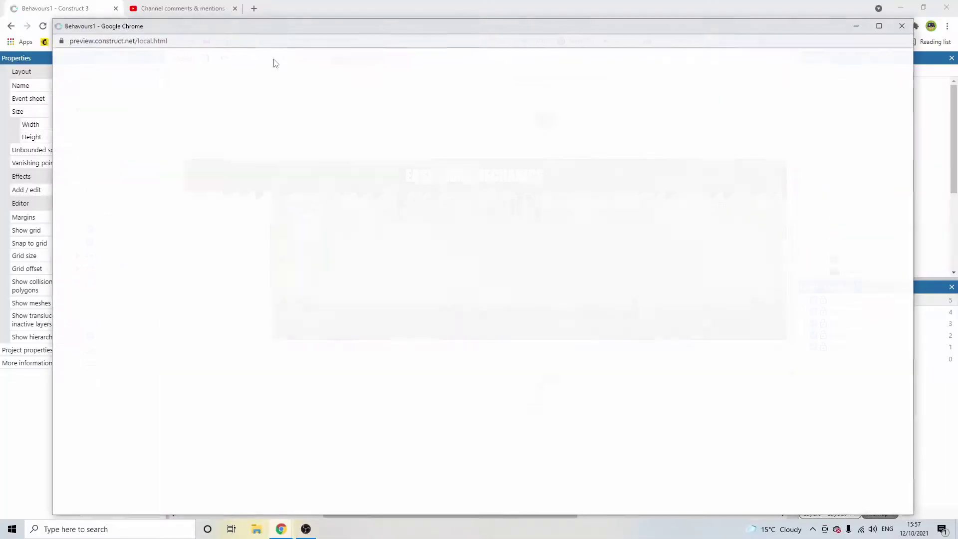
pyautogui.press('Right')
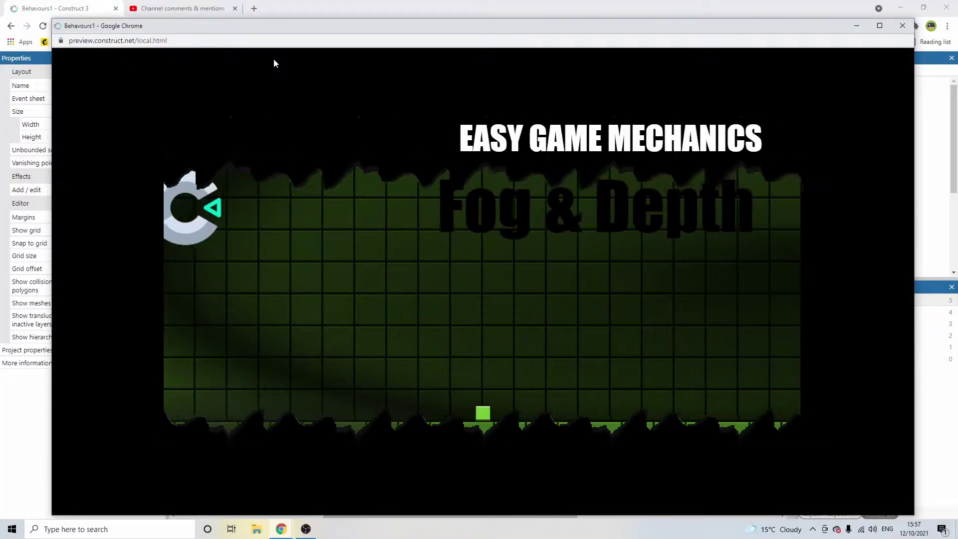
pyautogui.click(902, 26)
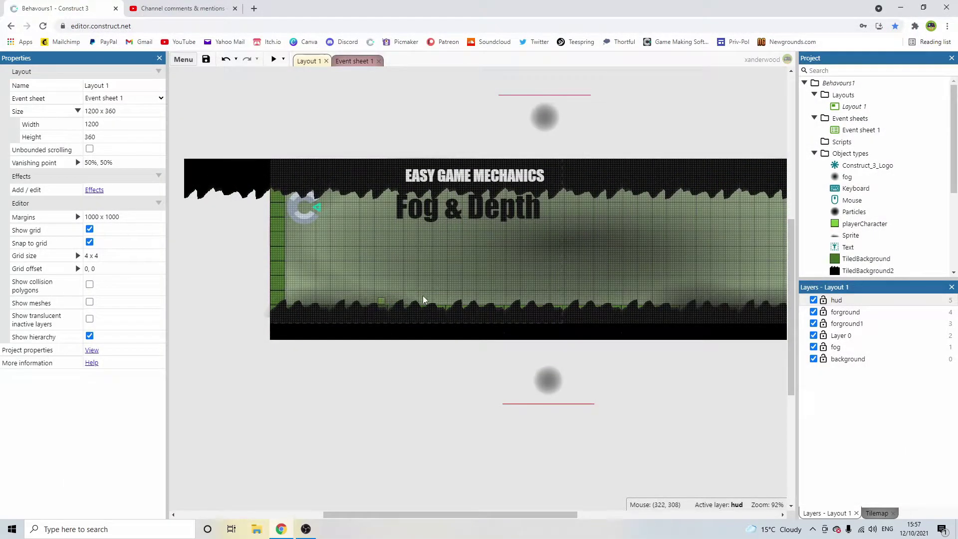
# - Inspect the rock strips and the forground layer's 120% x 100% parallax settings
pyautogui.click(669, 338)
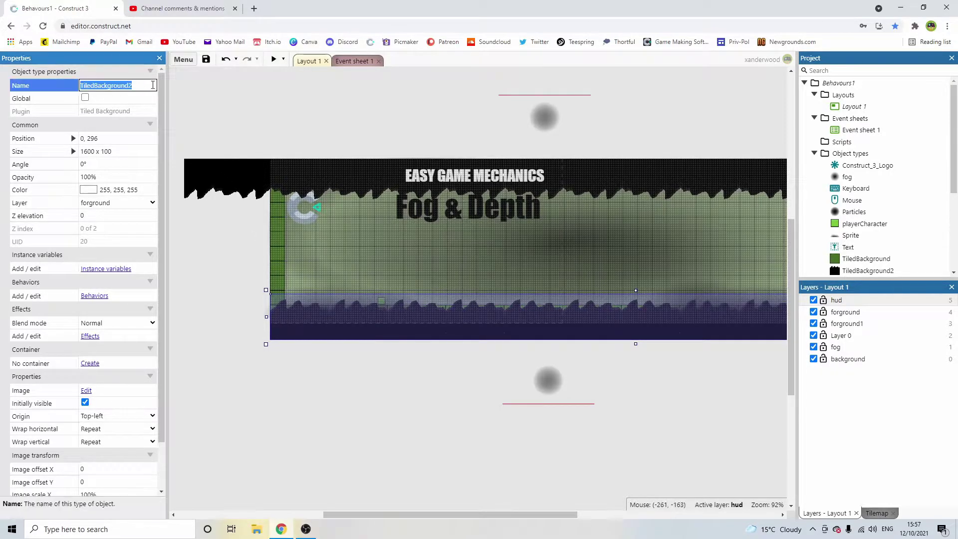
pyautogui.click(232, 183)
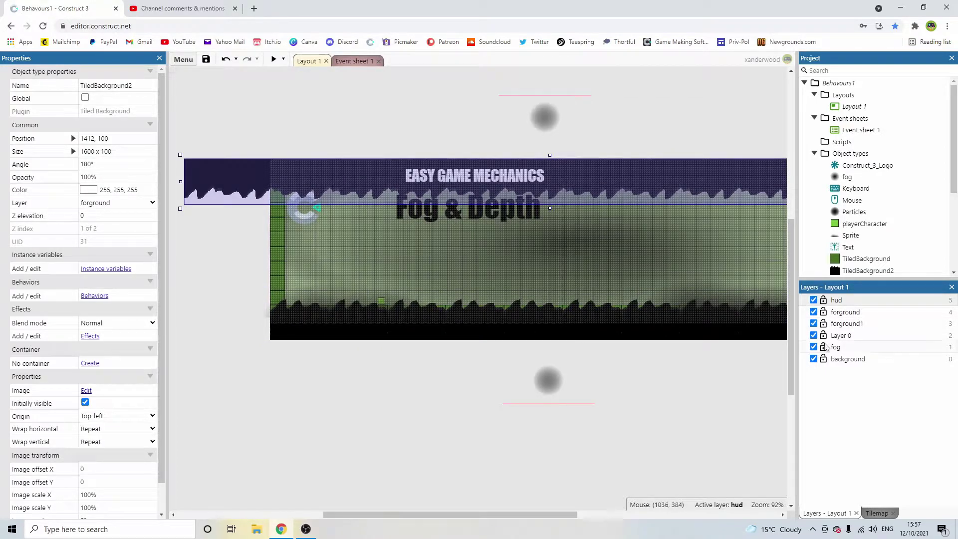
pyautogui.click(854, 312)
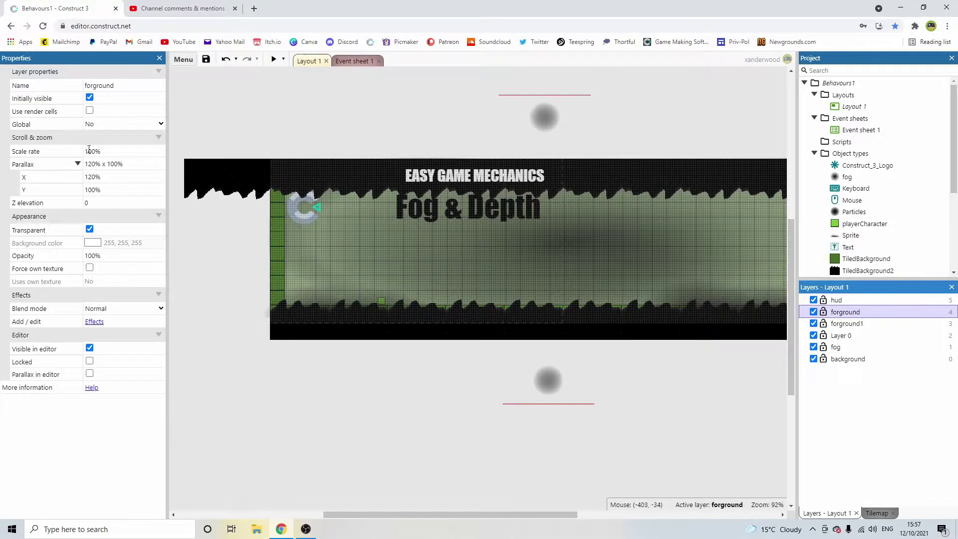
pyautogui.click(103, 176)
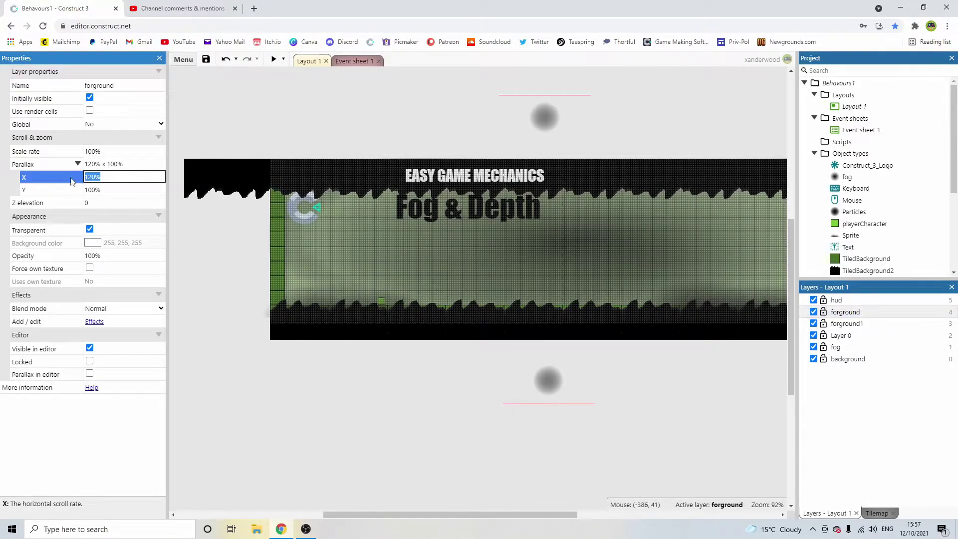
pyautogui.click(121, 187)
# - Select the Particles object, then the top and bottom rock strips
pyautogui.click(417, 359)
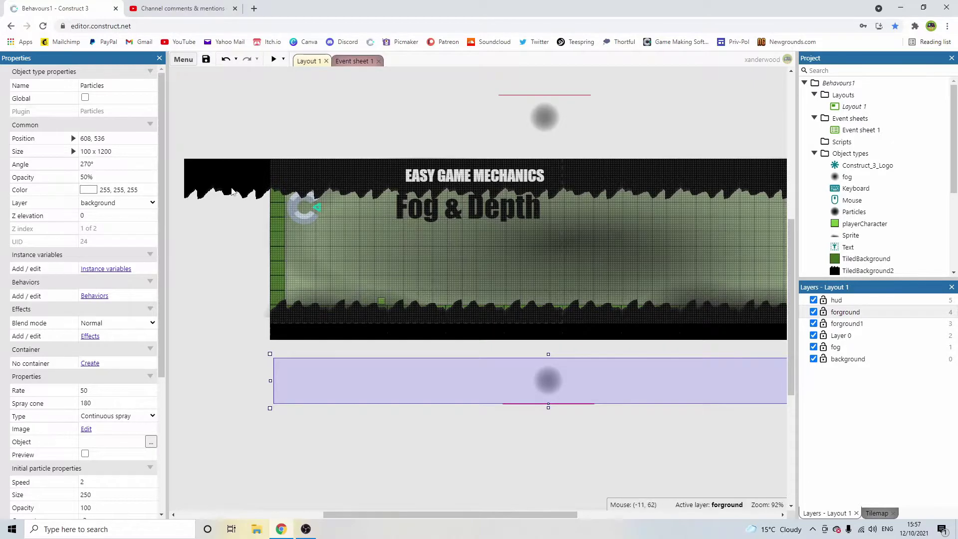
pyautogui.click(218, 194)
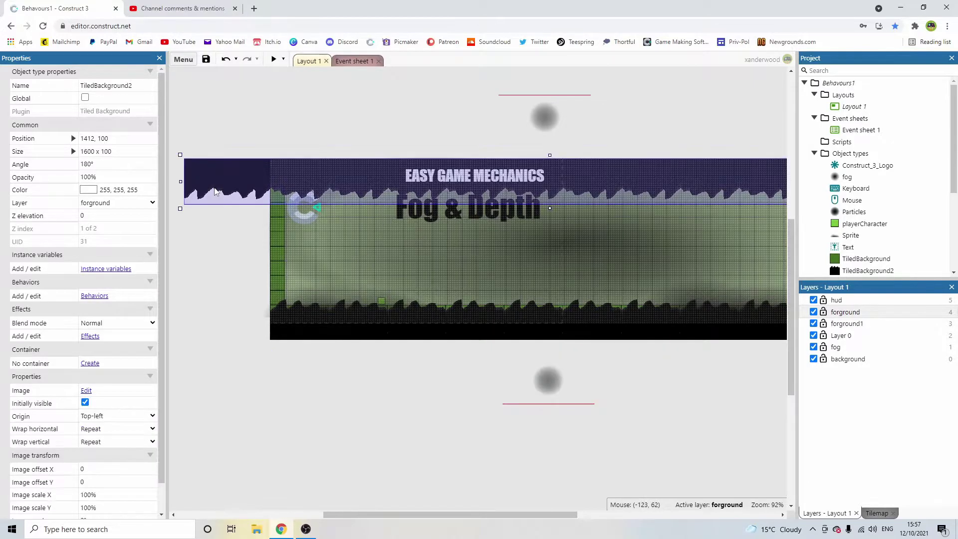
pyautogui.click(238, 163)
pyautogui.click(239, 185)
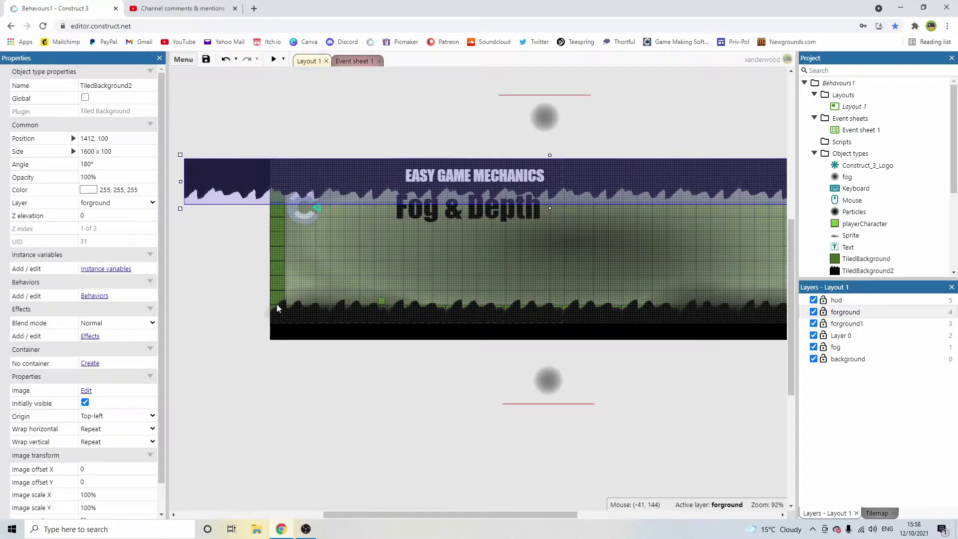
pyautogui.click(301, 340)
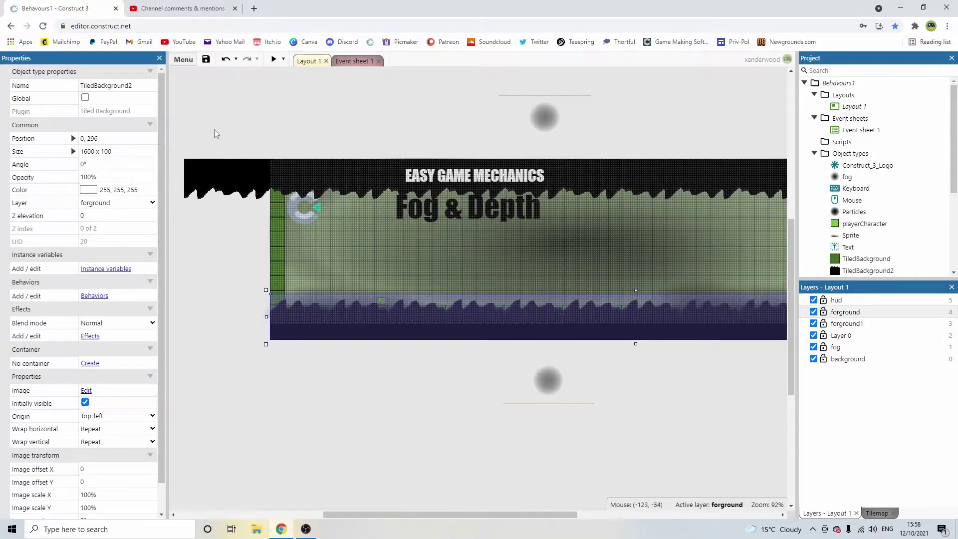
# - Preview the level, walking the player right toward the far wall and back left
pyautogui.click(273, 59)
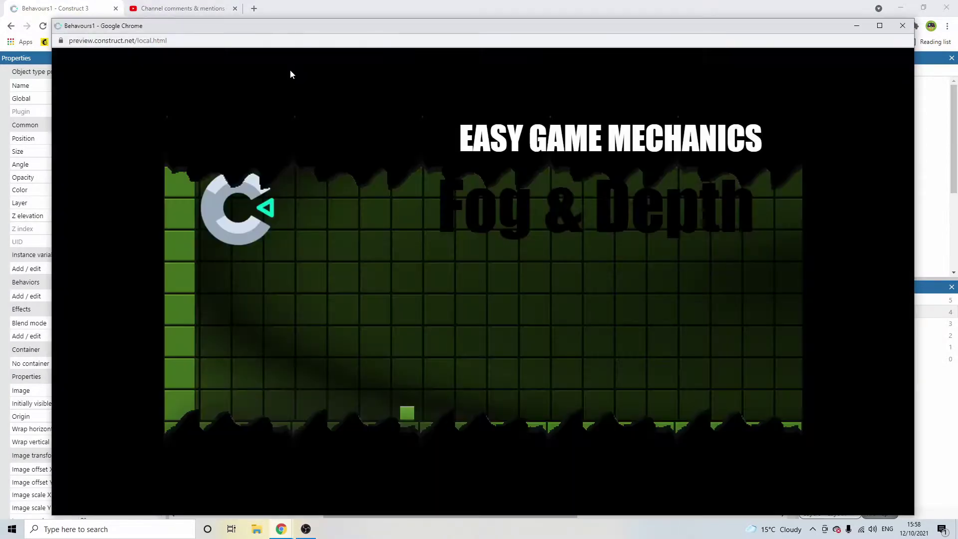
pyautogui.press('Right')
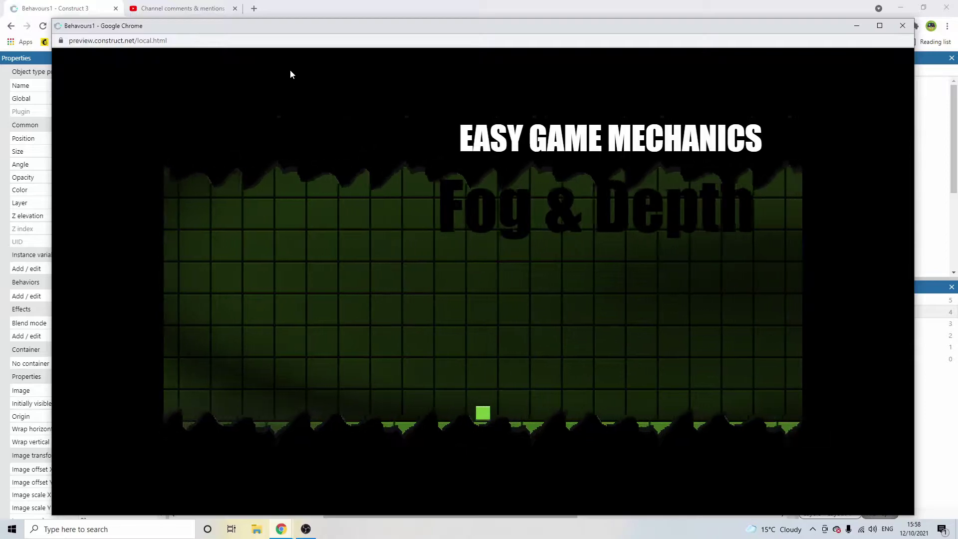
pyautogui.press('Right')
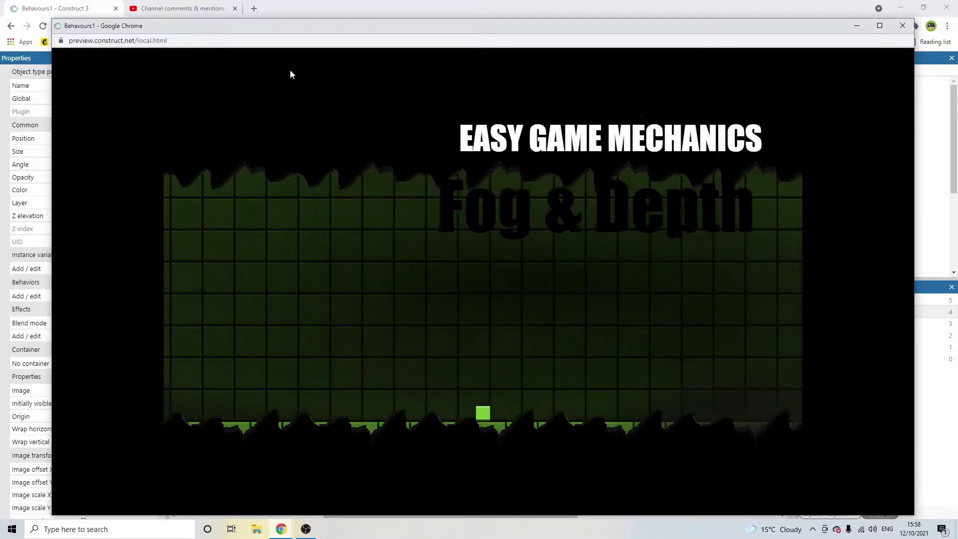
pyautogui.press('Right')
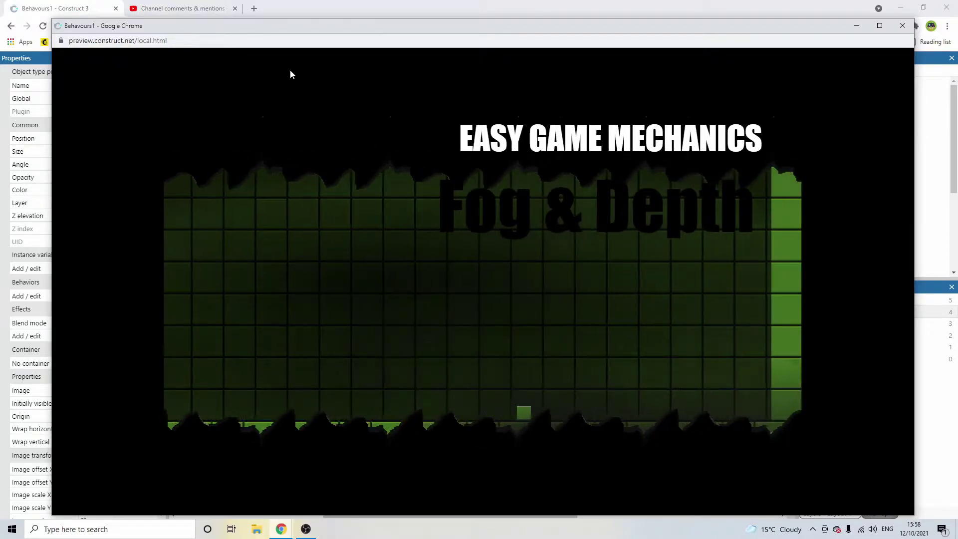
pyautogui.press('Left')
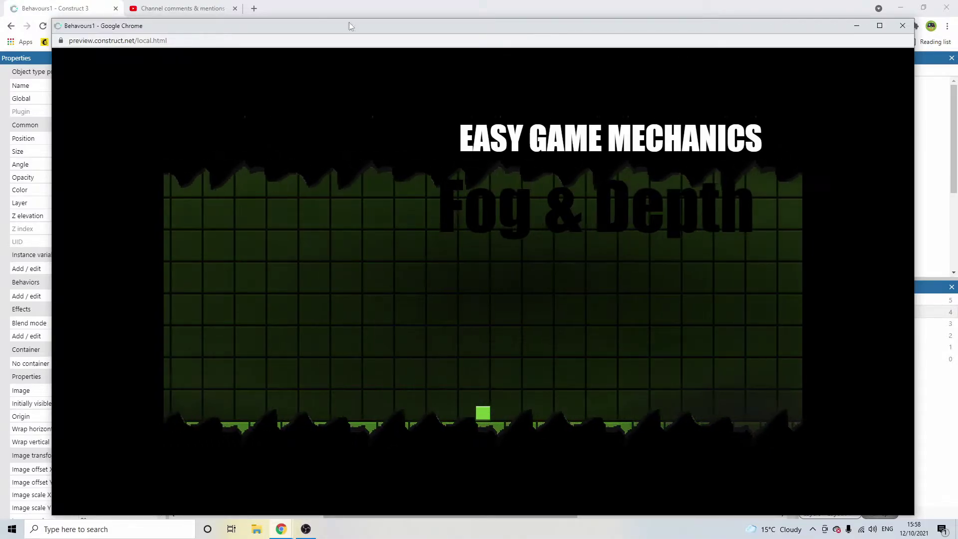
# - Set the forground layer's Parallax X to 100% and test it in a preview
pyautogui.click(902, 26)
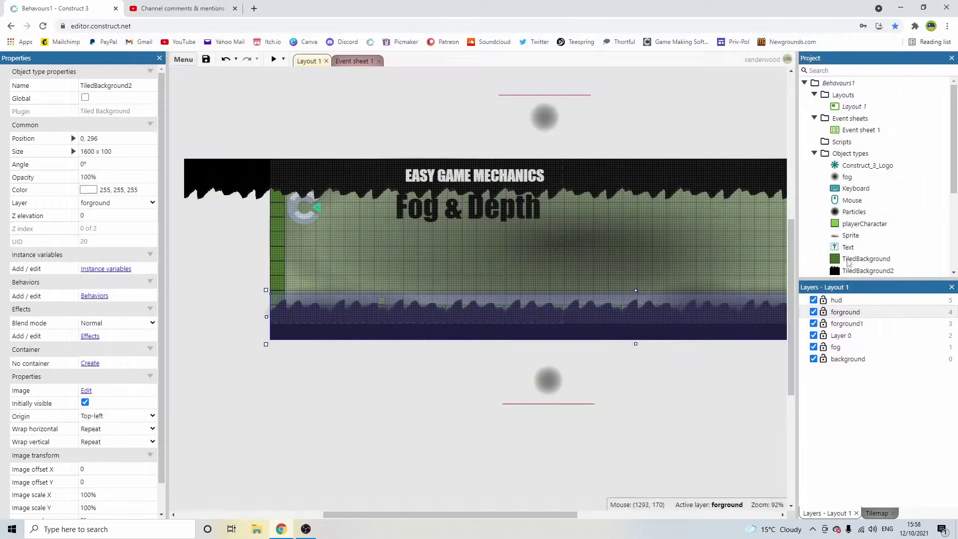
pyautogui.click(844, 311)
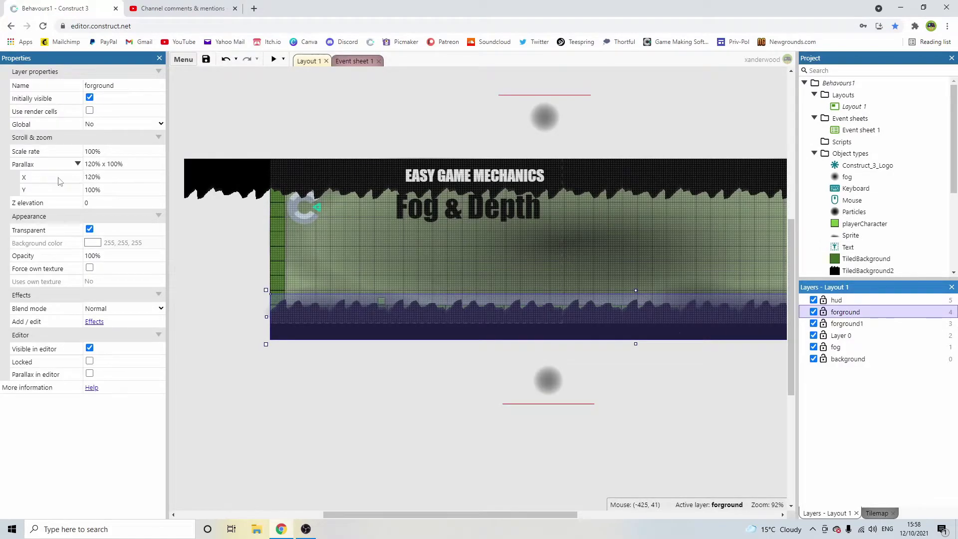
pyautogui.click(108, 176)
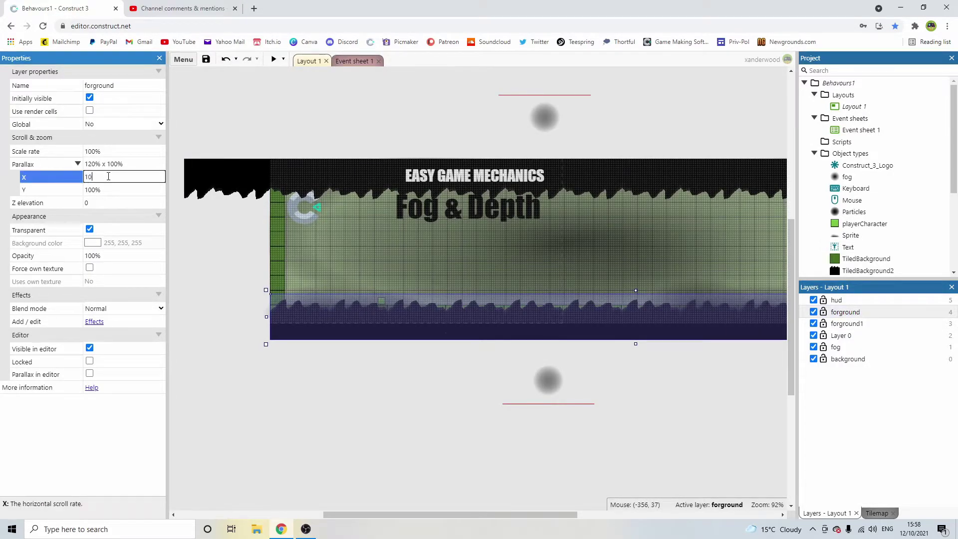
pyautogui.click(274, 59)
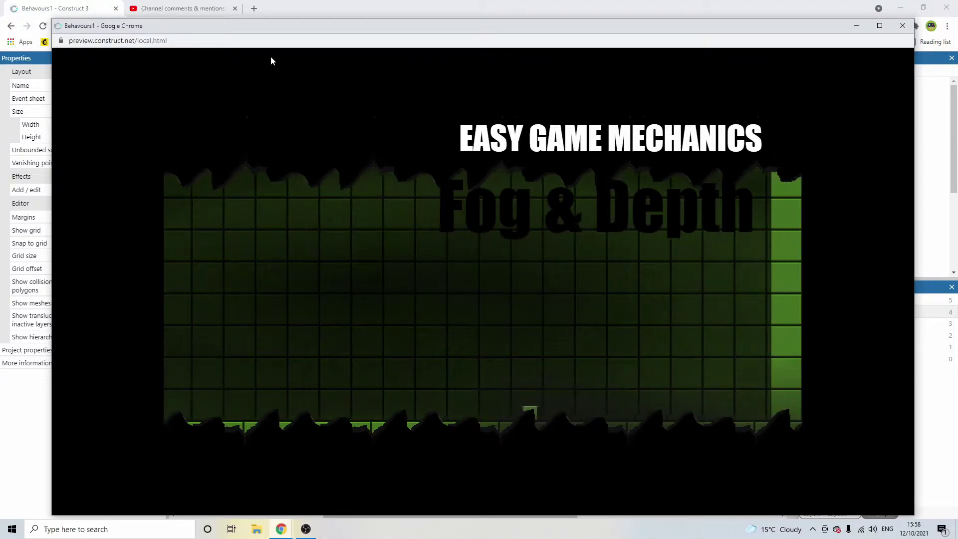
pyautogui.click(902, 26)
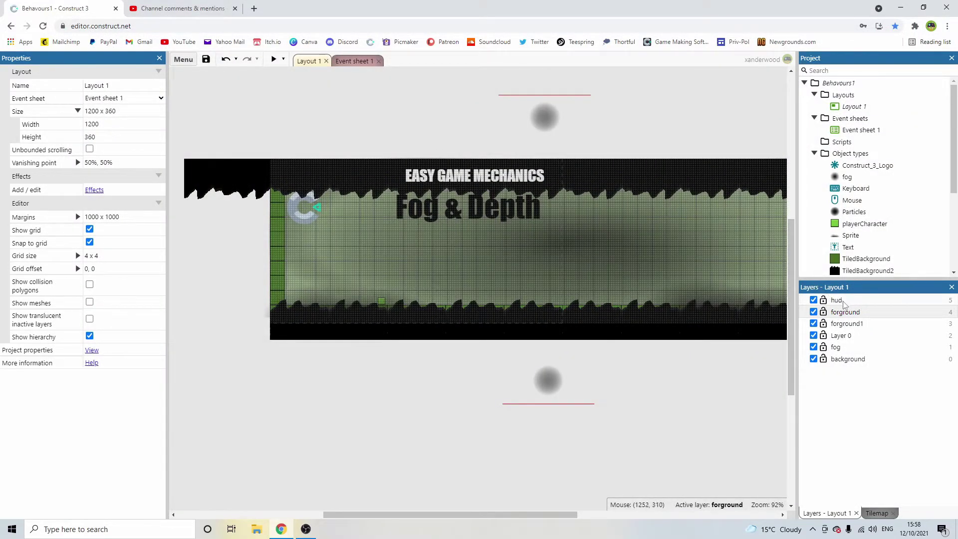
# - Set the forground layer's Parallax X back to 120%
pyautogui.click(405, 377)
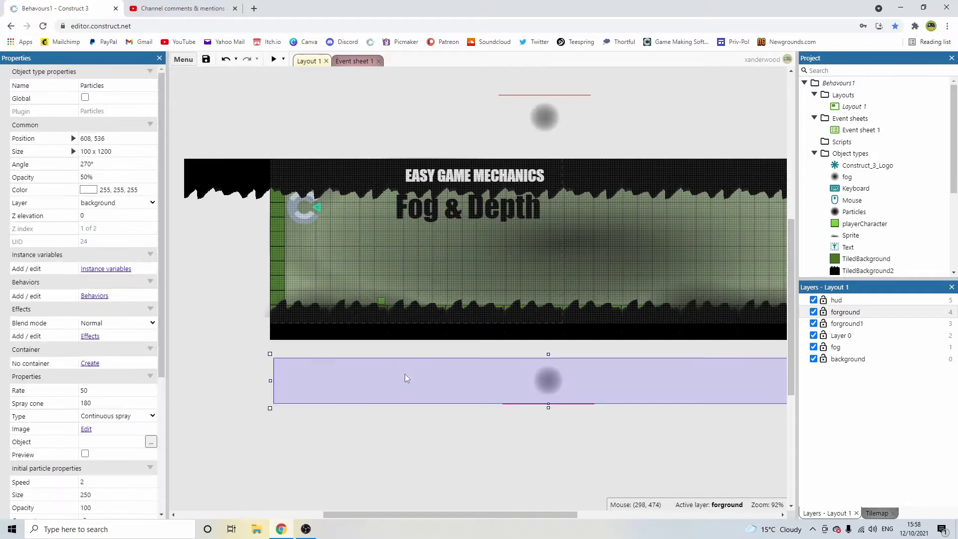
pyautogui.click(254, 345)
pyautogui.click(864, 314)
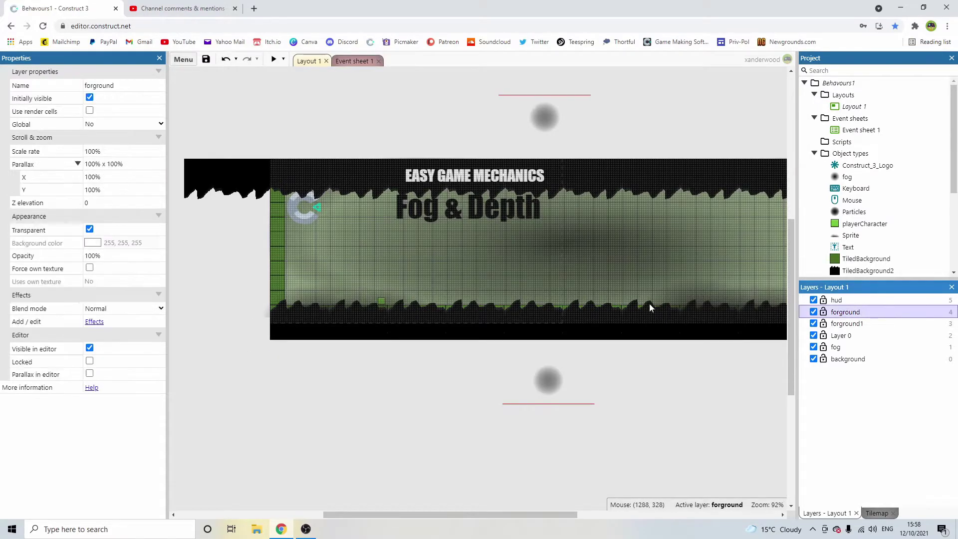
pyautogui.click(110, 179)
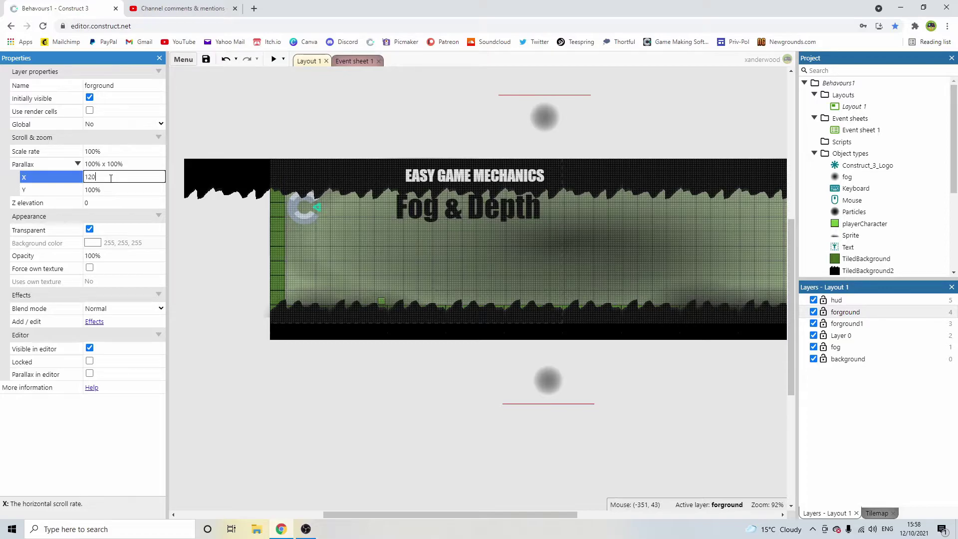
pyautogui.press('Tab')
pyautogui.click(202, 132)
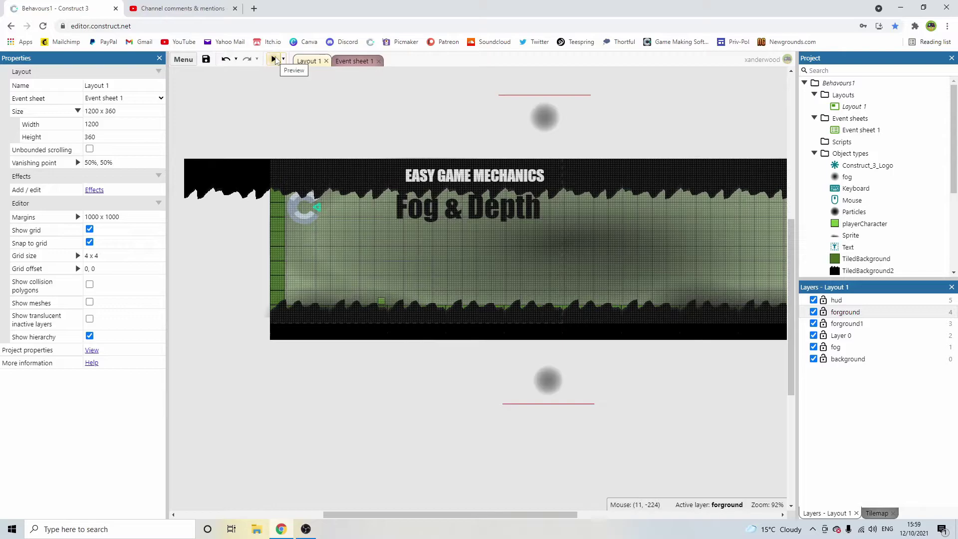
# - Preview the level at 120% parallax, walking the player right, then close it
pyautogui.click(274, 59)
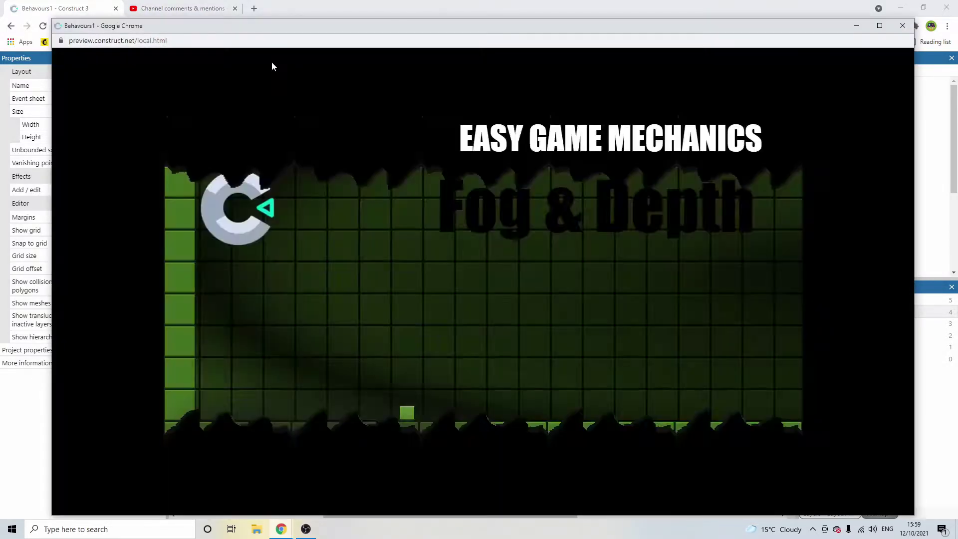
pyautogui.press('Right')
pyautogui.press('Right')
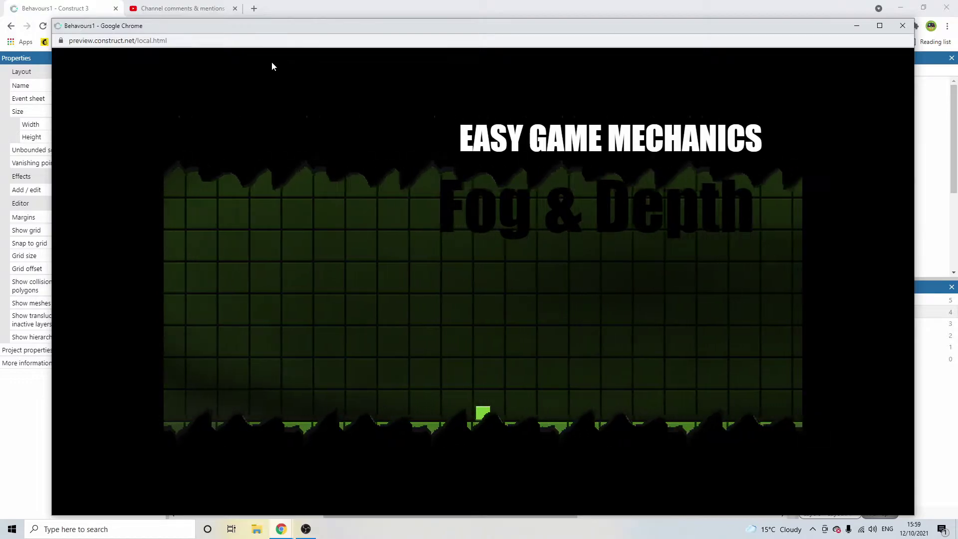
pyautogui.click(902, 26)
# - Move the fog sprite down below the layout
pyautogui.click(578, 267)
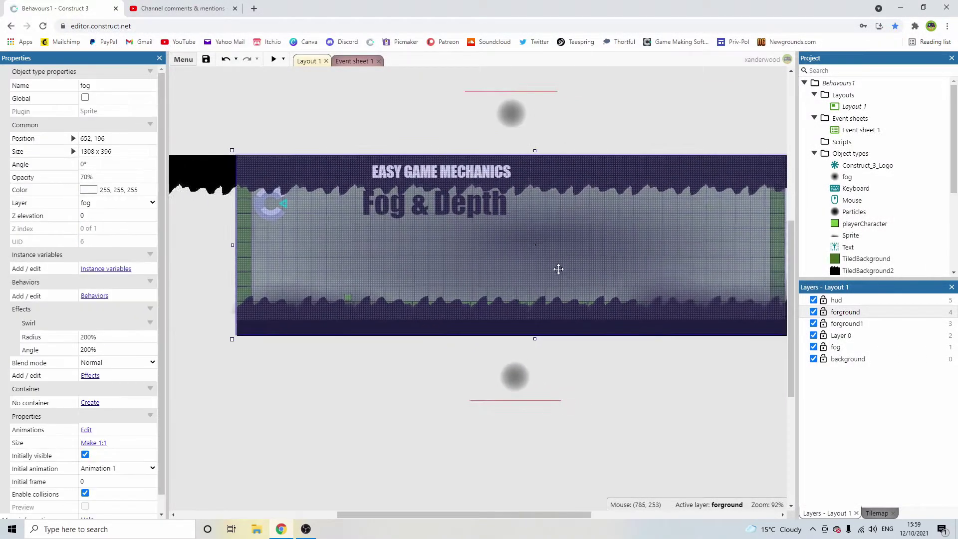
pyautogui.keyDown('ctrl'); pyautogui.scroll(-3, 537, 269); pyautogui.keyUp('ctrl')
pyautogui.moveTo(528, 267); pyautogui.dragTo(570, 447)
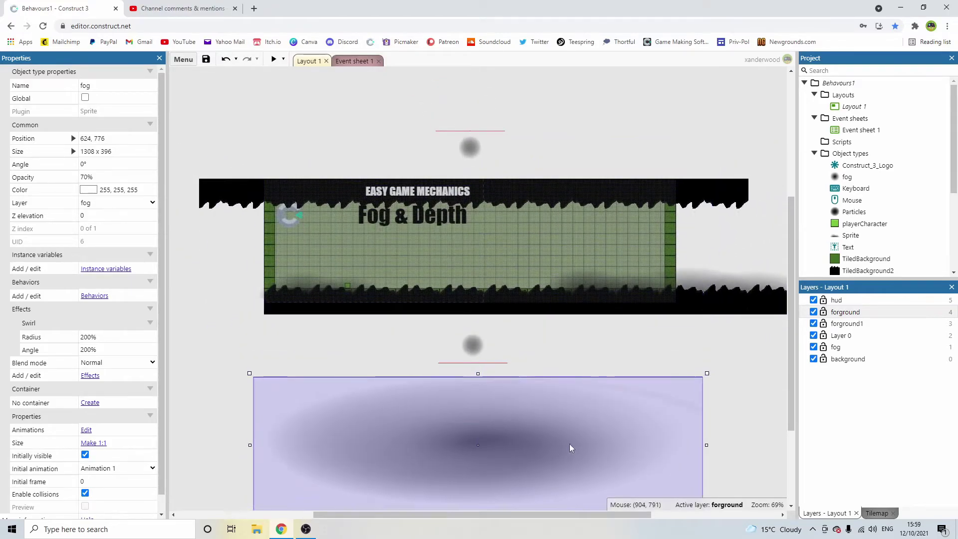
pyautogui.moveTo(570, 447); pyautogui.dragTo(567, 317, button='middle')
pyautogui.moveTo(522, 324); pyautogui.dragTo(517, 347)
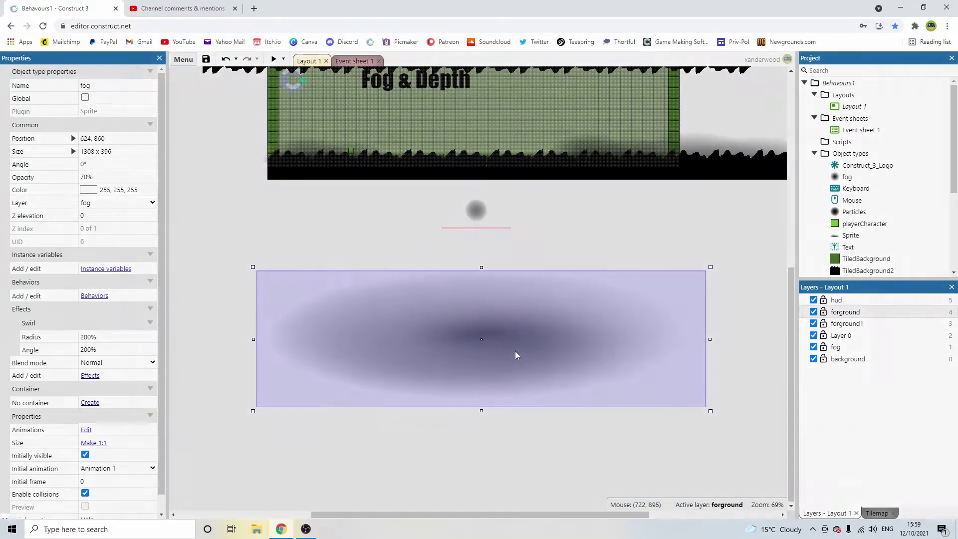
# - Open the fog sprite's Animations Editor and check Resize Canvas without changing it
pyautogui.doubleClick(517, 347)
pyautogui.click(617, 79)
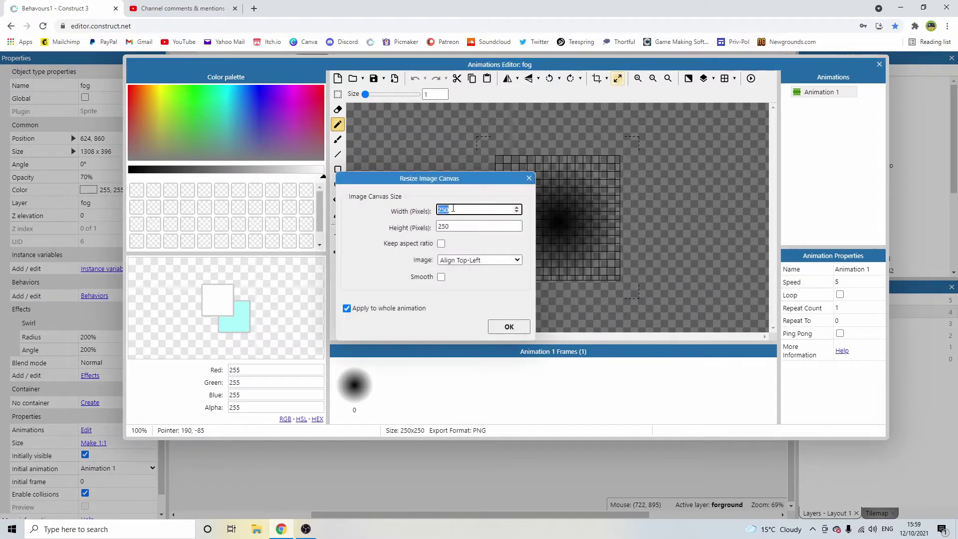
pyautogui.press('Tab')
pyautogui.click(528, 178)
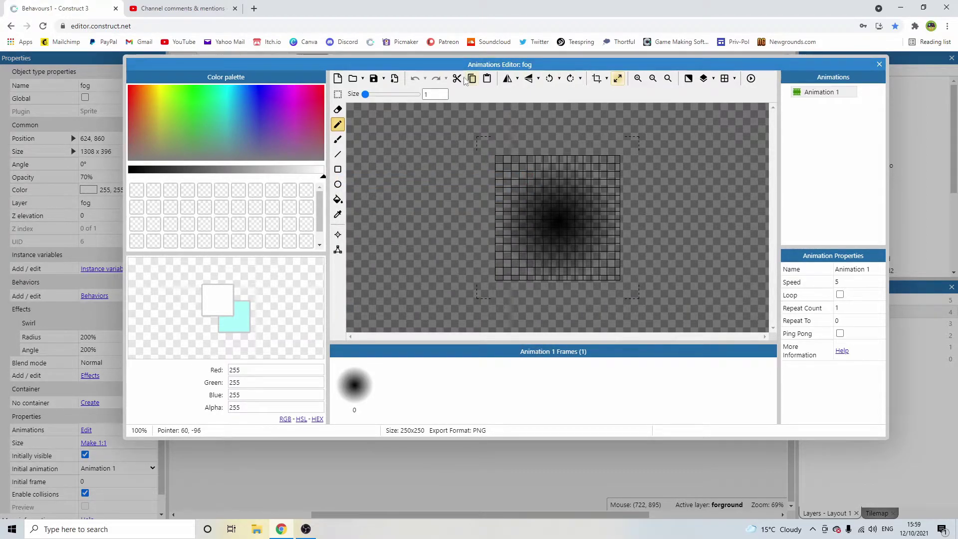
# - Try soft brush size and hardness settings, then close the editor with the image unchanged
pyautogui.click(338, 140)
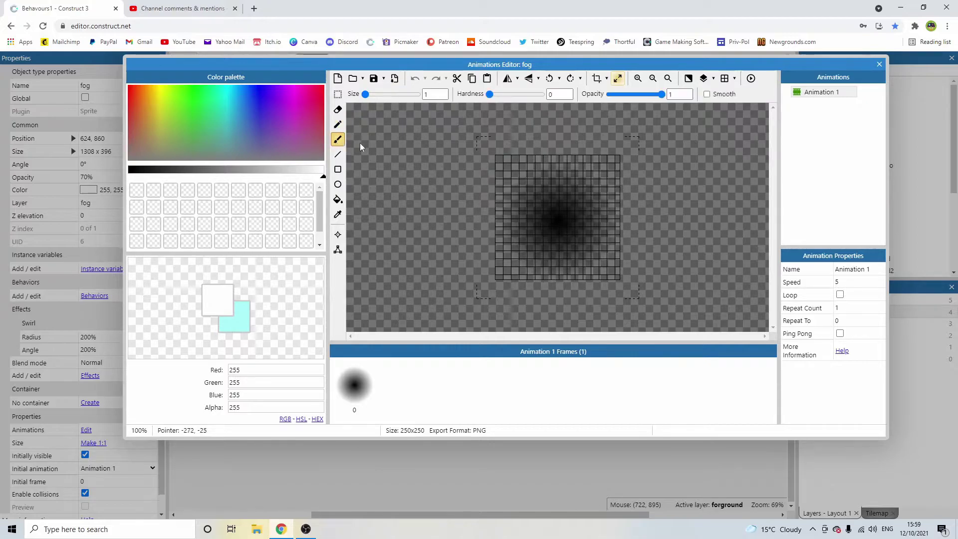
pyautogui.moveTo(365, 94); pyautogui.dragTo(406, 99)
pyautogui.click(556, 214)
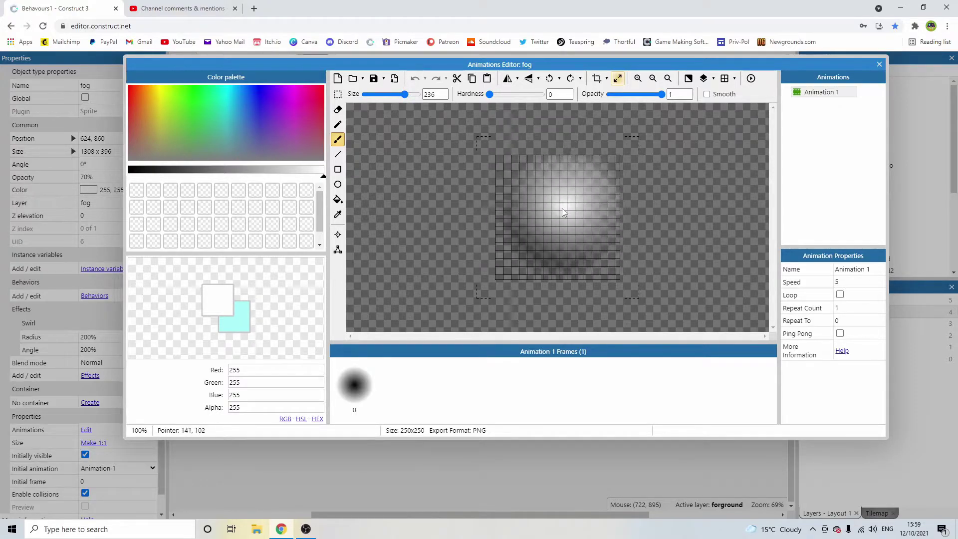
pyautogui.moveTo(490, 94)
pyautogui.mouseDown()
pyautogui.moveTo(535, 95)
pyautogui.moveTo(487, 94)
pyautogui.mouseUp()
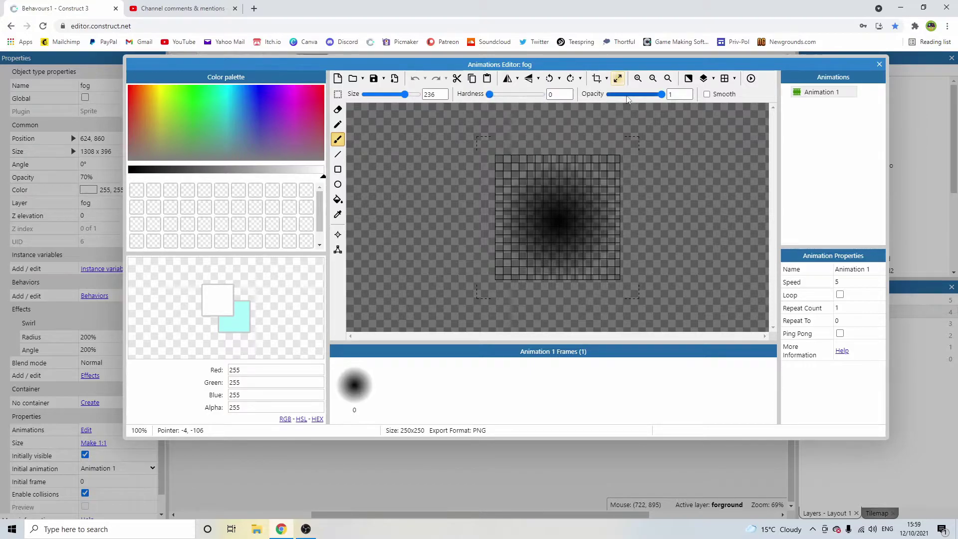
pyautogui.moveTo(491, 95)
pyautogui.mouseDown()
pyautogui.moveTo(576, 96)
pyautogui.moveTo(481, 95)
pyautogui.mouseUp()
pyautogui.click(879, 64)
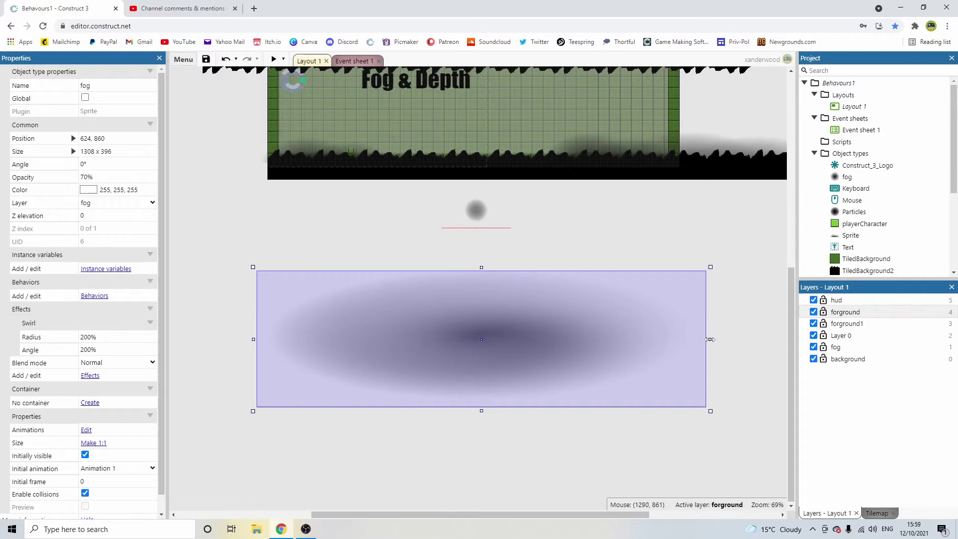
# - Resize the fog sprite to 1460 x 396 and place it at 640, 808 below the play area
pyautogui.moveTo(710, 340); pyautogui.dragTo(761, 329)
pyautogui.moveTo(585, 343); pyautogui.dragTo(531, 459, button='middle')
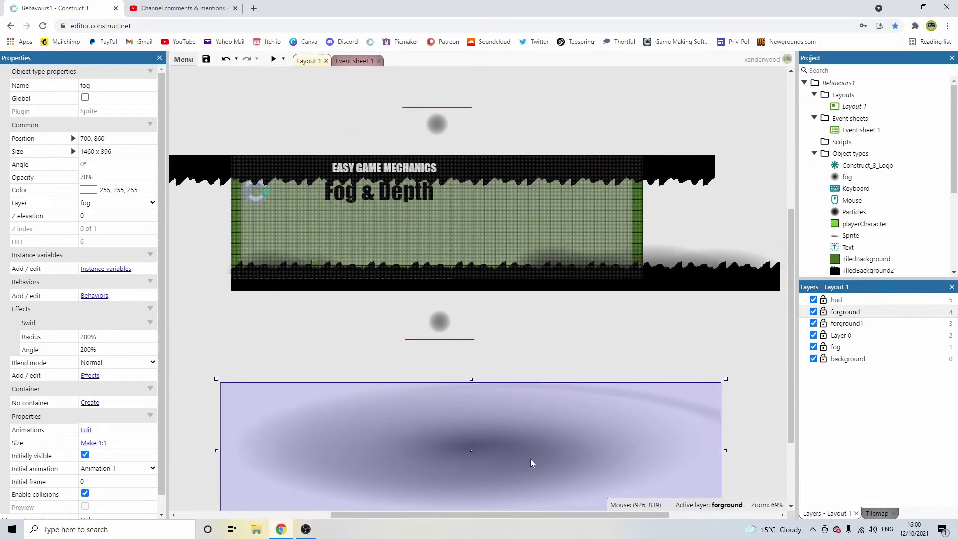
pyautogui.moveTo(530, 459); pyautogui.dragTo(523, 414)
pyautogui.moveTo(523, 414); pyautogui.dragTo(578, 237, button='middle')
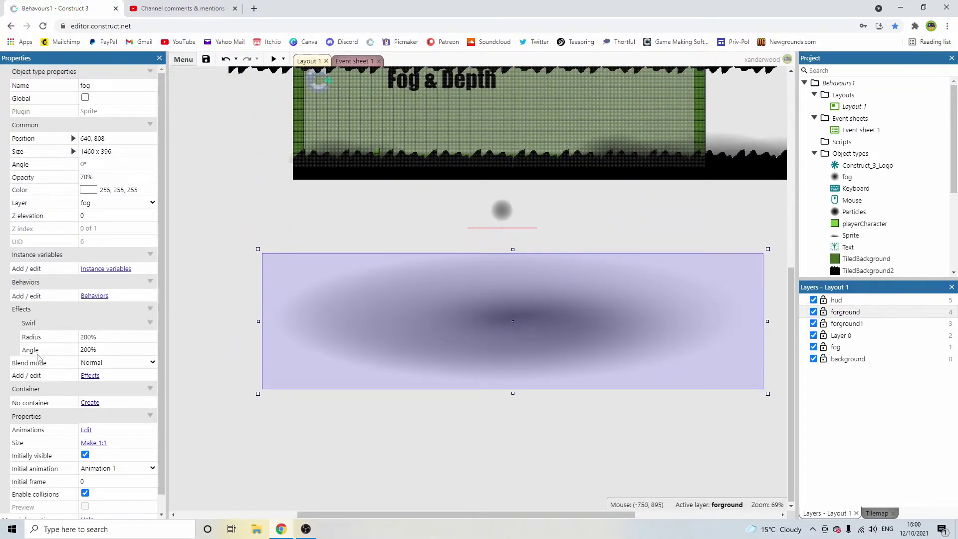
# - Review the fog sprite's effects and its Swirl Radius and Angle values
pyautogui.click(90, 376)
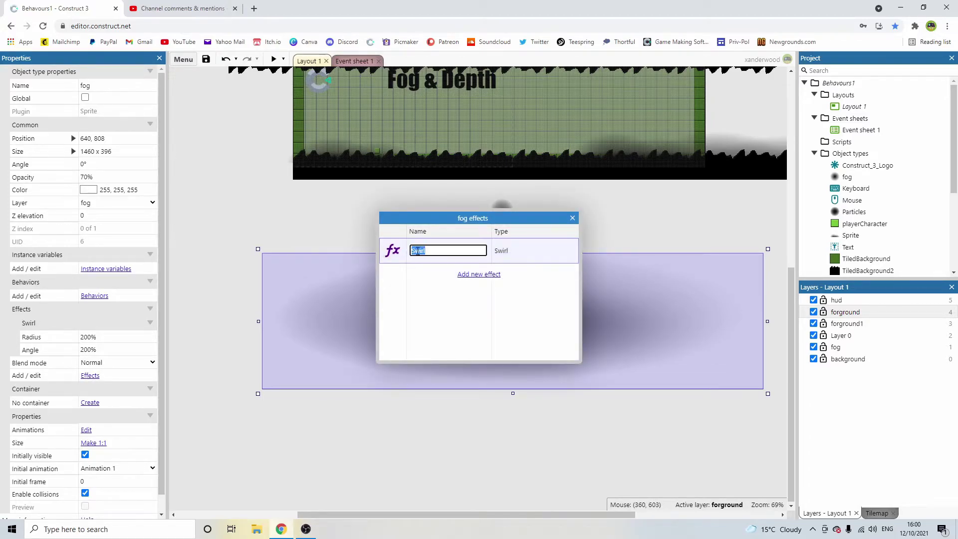
pyautogui.click(572, 218)
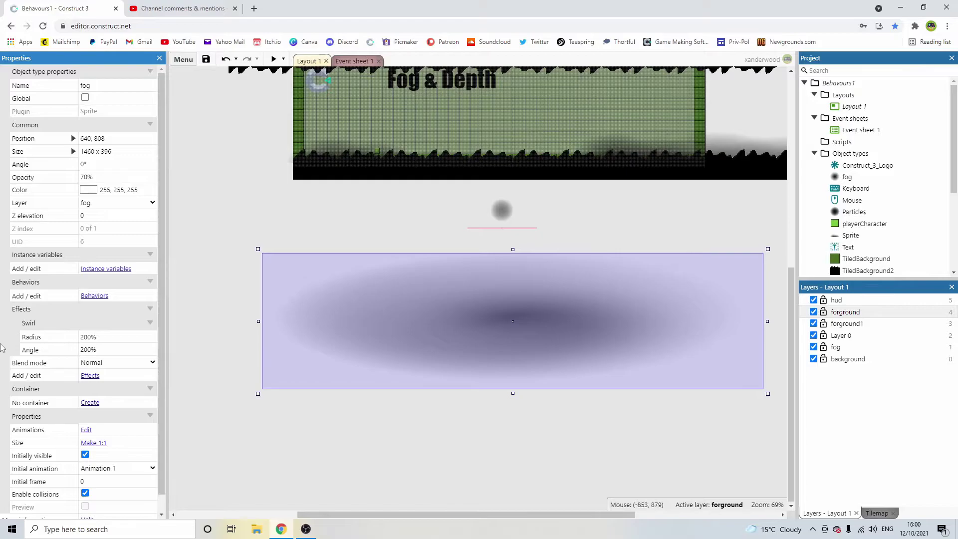
pyautogui.click(56, 352)
pyautogui.click(98, 338)
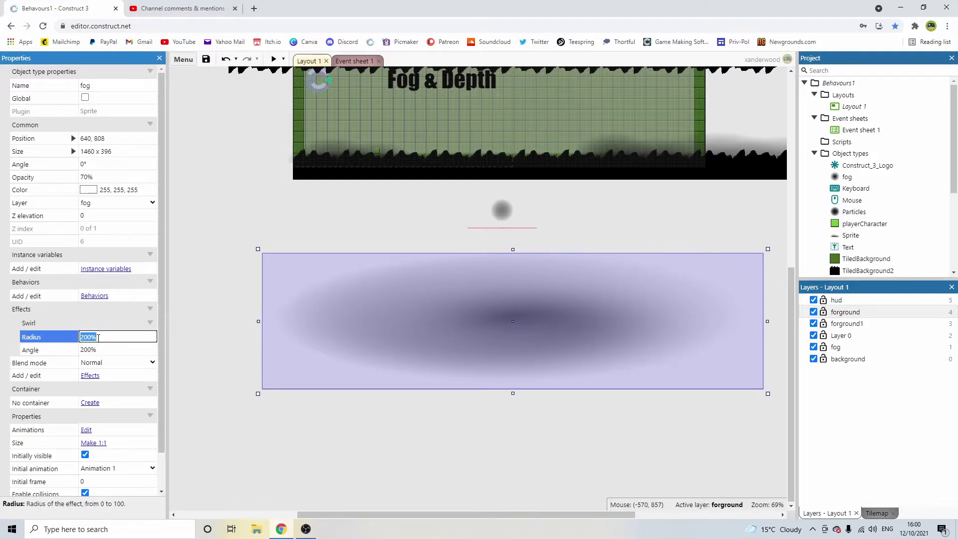
pyautogui.click(210, 381)
# - Move the fog sprite to 640, 208 over the level and preview it
pyautogui.click(501, 335)
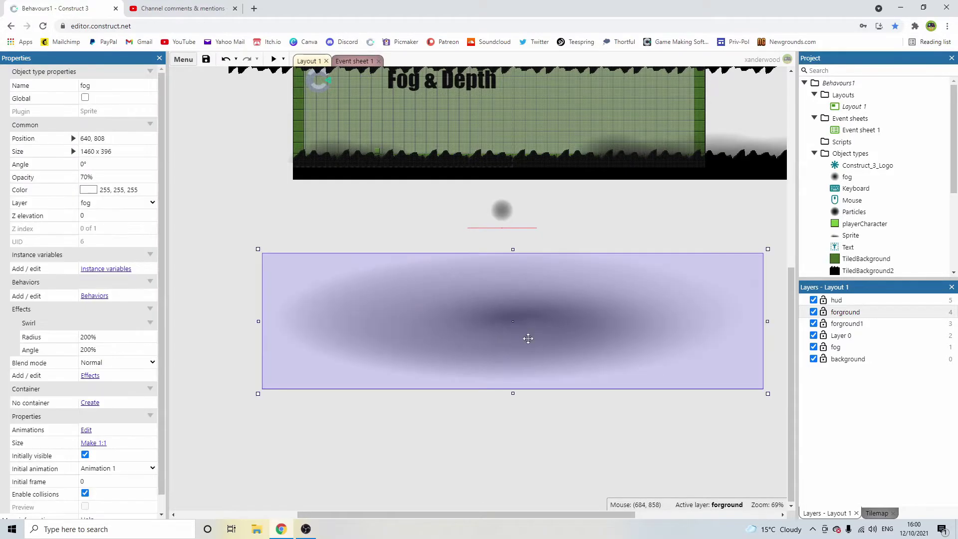
pyautogui.moveTo(544, 340); pyautogui.dragTo(518, 410, button='middle')
pyautogui.moveTo(518, 410); pyautogui.dragTo(522, 212)
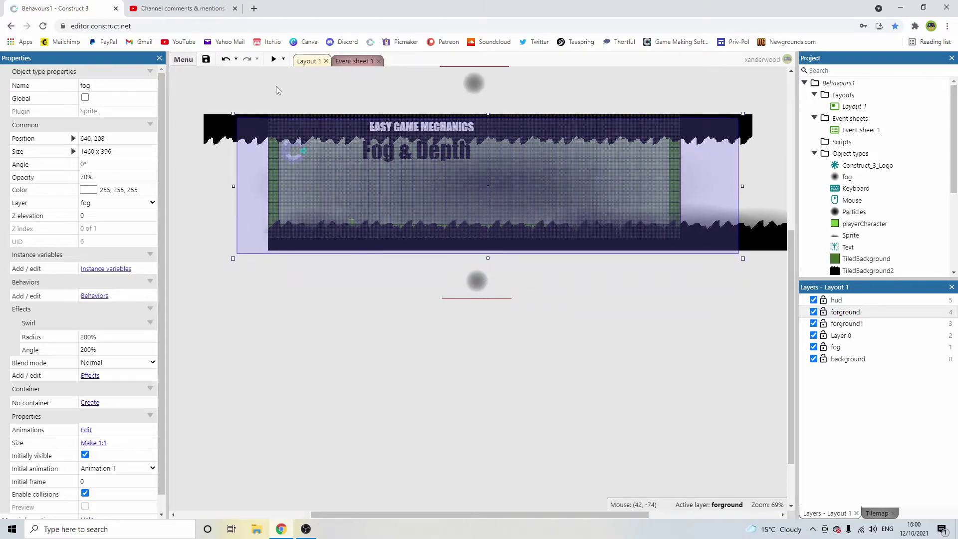
pyautogui.click(273, 59)
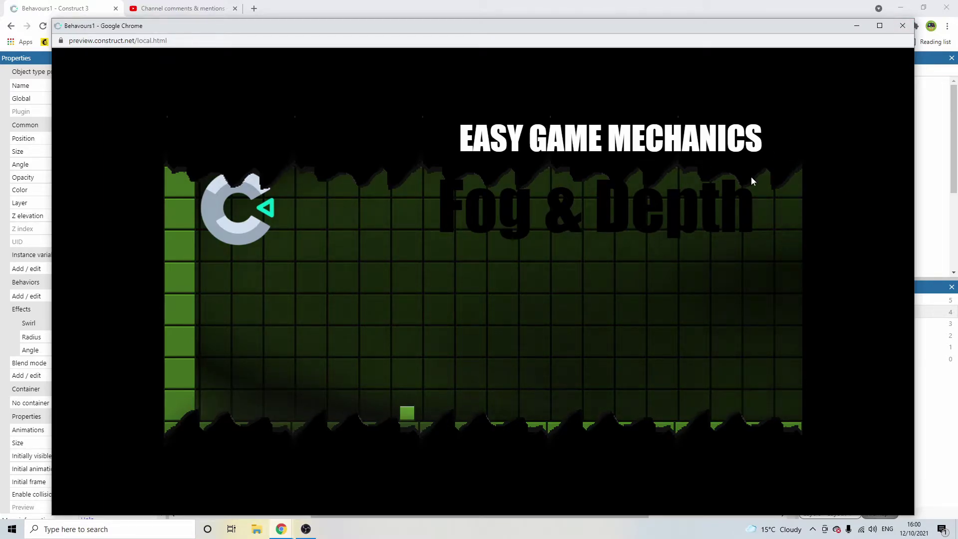
pyautogui.click(902, 26)
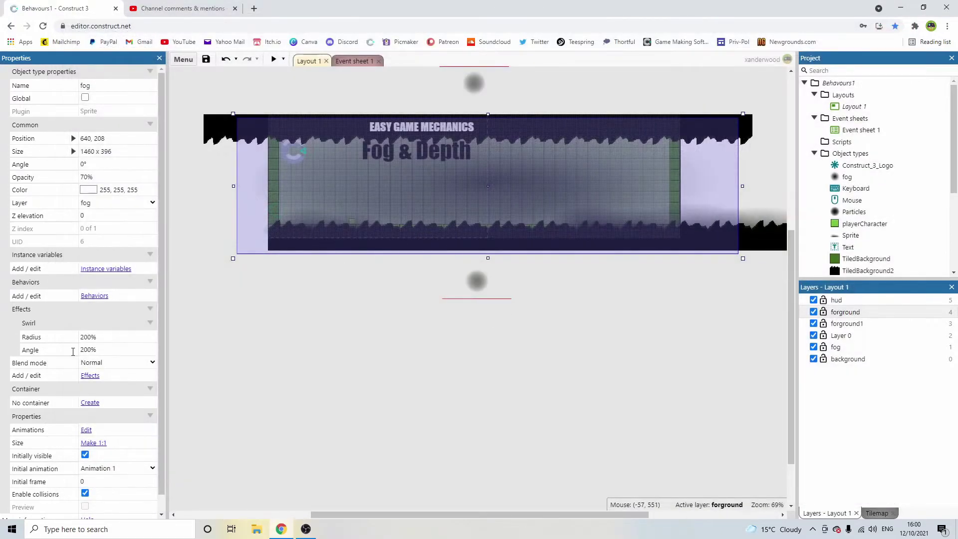
# - Delete the fog sprite's Swirl effect and nudge the sprite left to 608, 212
pyautogui.click(90, 375)
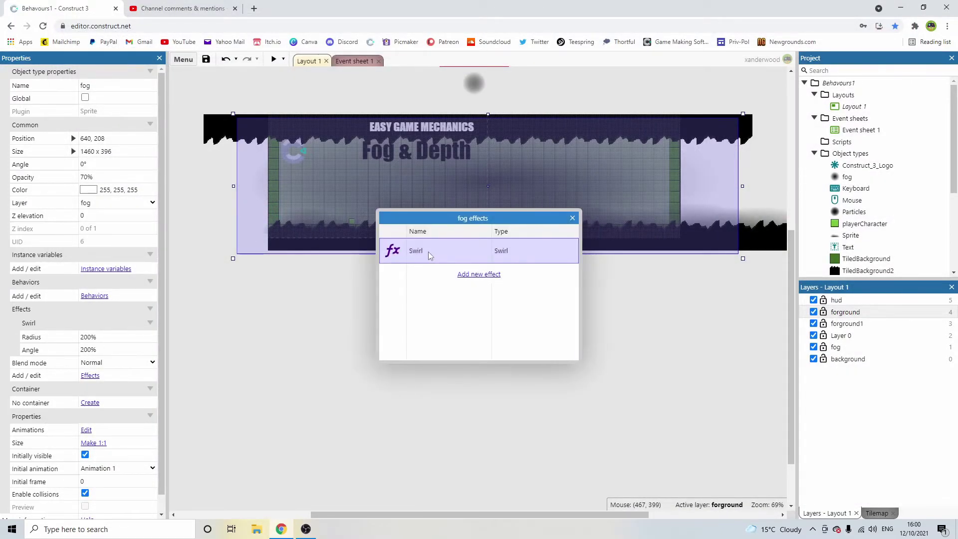
pyautogui.press('Delete')
pyautogui.click(572, 218)
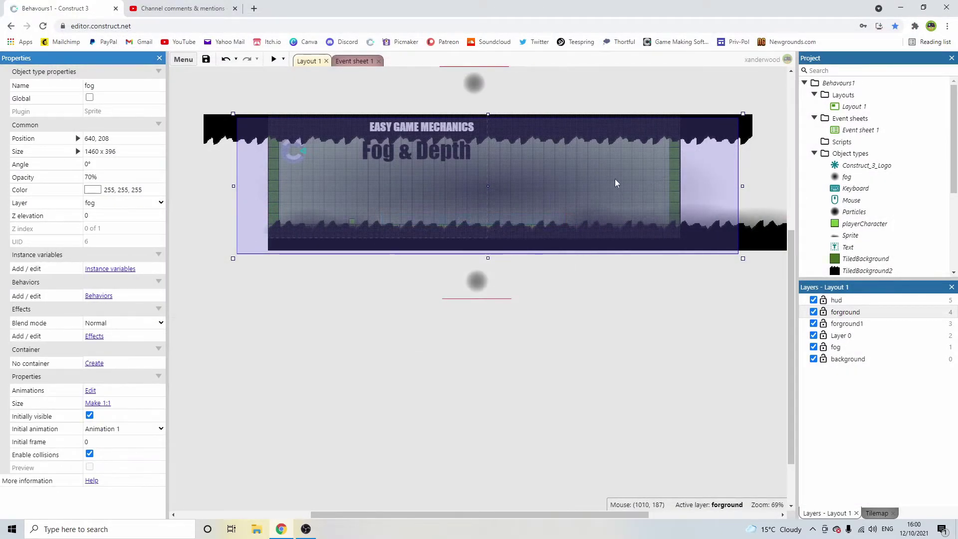
pyautogui.moveTo(616, 184); pyautogui.dragTo(598, 184)
# - Preview the game without the swirl, moving the player right and jumping
pyautogui.click(273, 59)
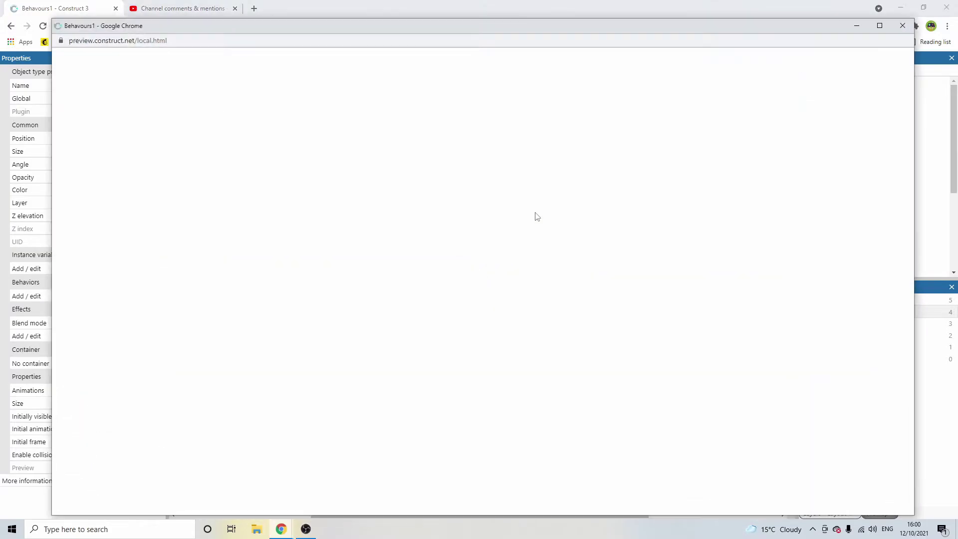
pyautogui.press('Right')
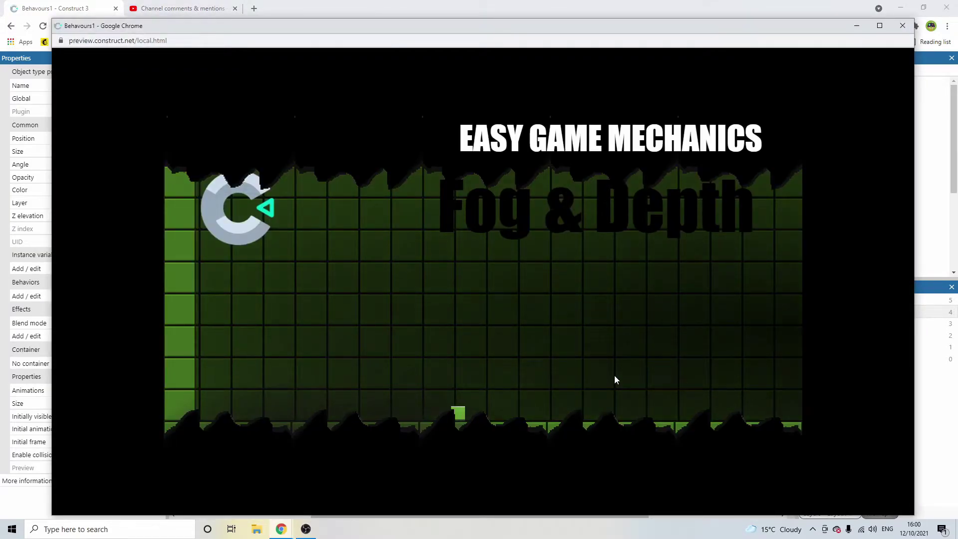
pyautogui.press('Up')
pyautogui.press('Up')
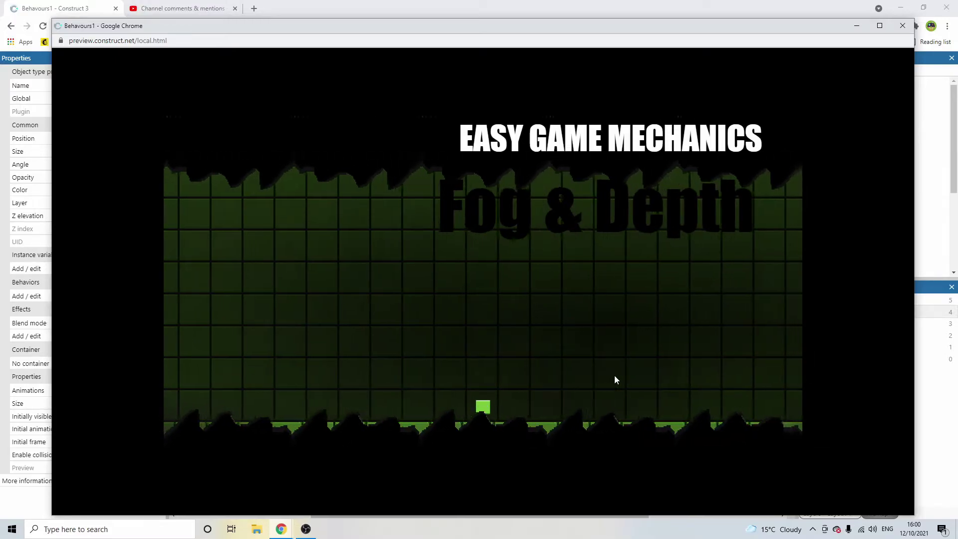
# - Close the preview and add a Swirl effect back to the fog sprite
pyautogui.click(901, 27)
pyautogui.click(94, 336)
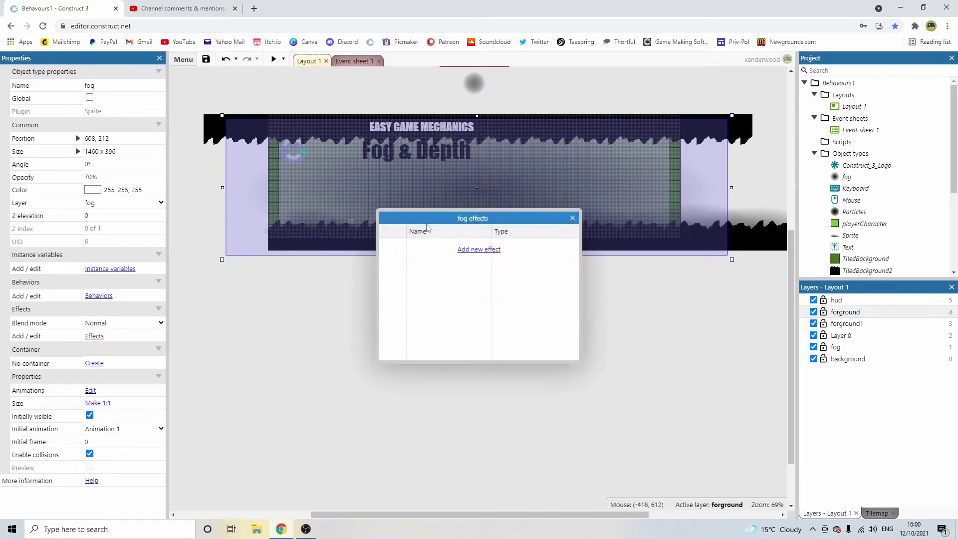
pyautogui.click(479, 249)
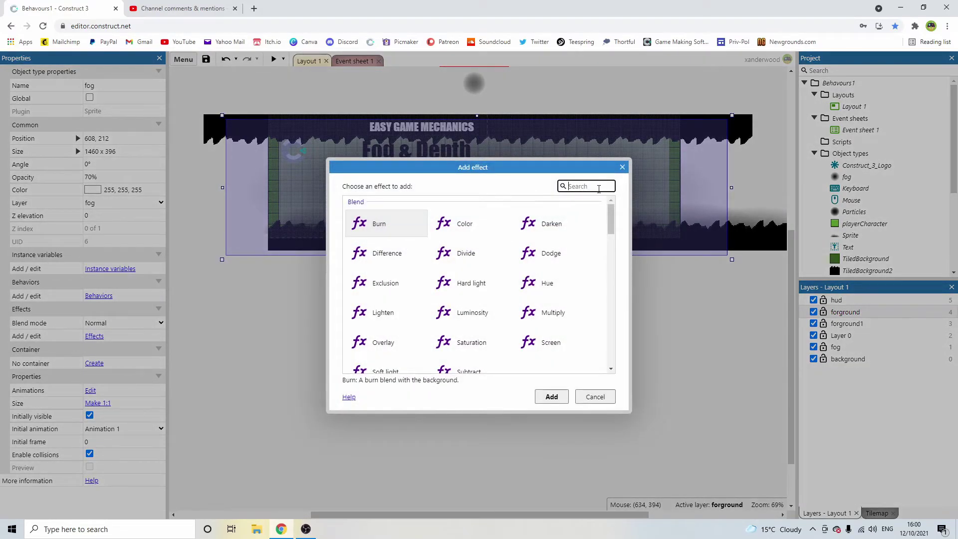
pyautogui.write('swirl')
pyautogui.doubleClick(379, 225)
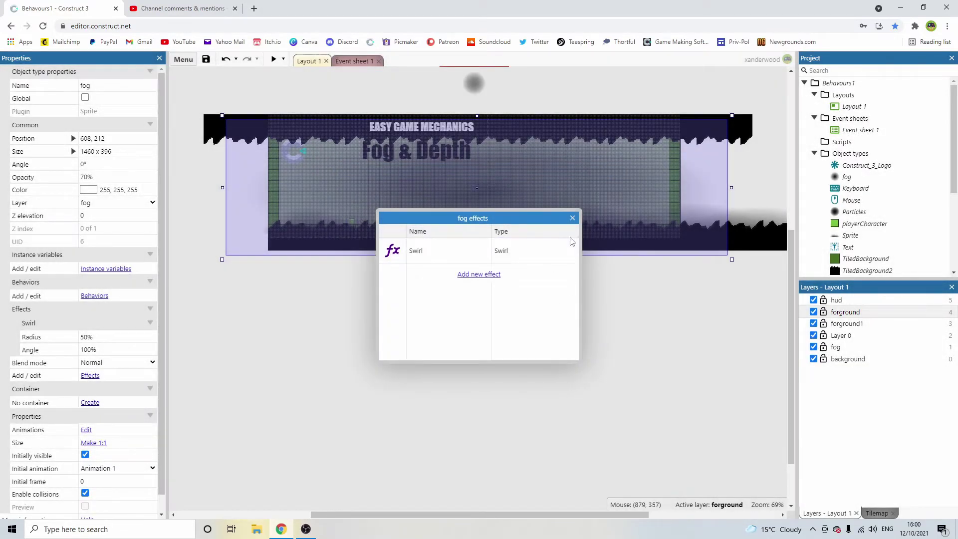
pyautogui.click(572, 218)
# - Set Swirl Radius and Angle to 200%, then preview the level, walking the player right
pyautogui.click(114, 337)
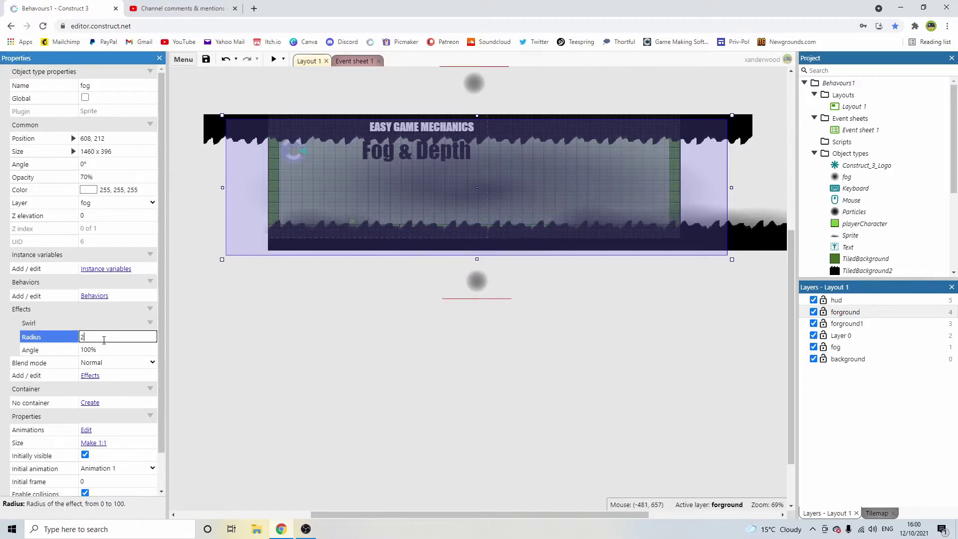
pyautogui.write('200')
pyautogui.click(102, 348)
pyautogui.write('20')
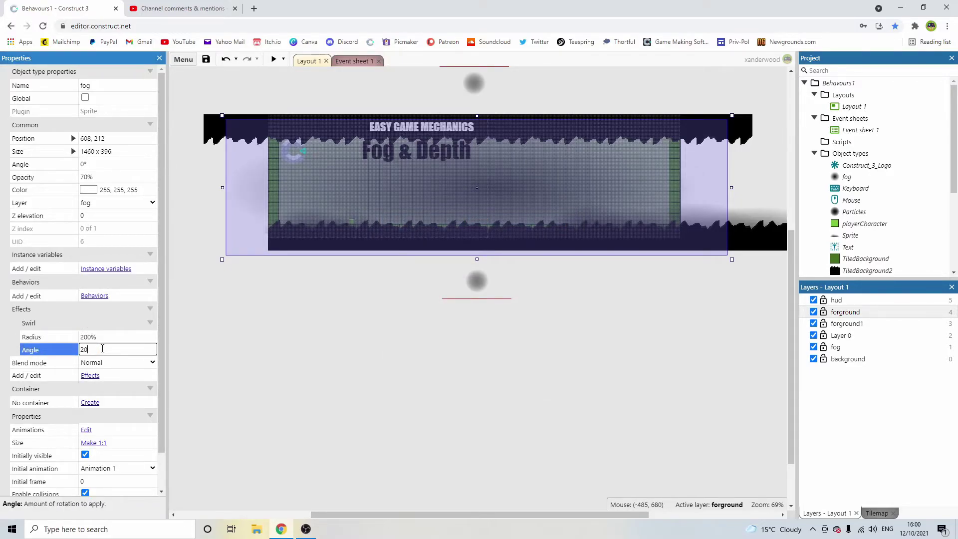
pyautogui.write('0')
pyautogui.press('Tab')
pyautogui.click(273, 59)
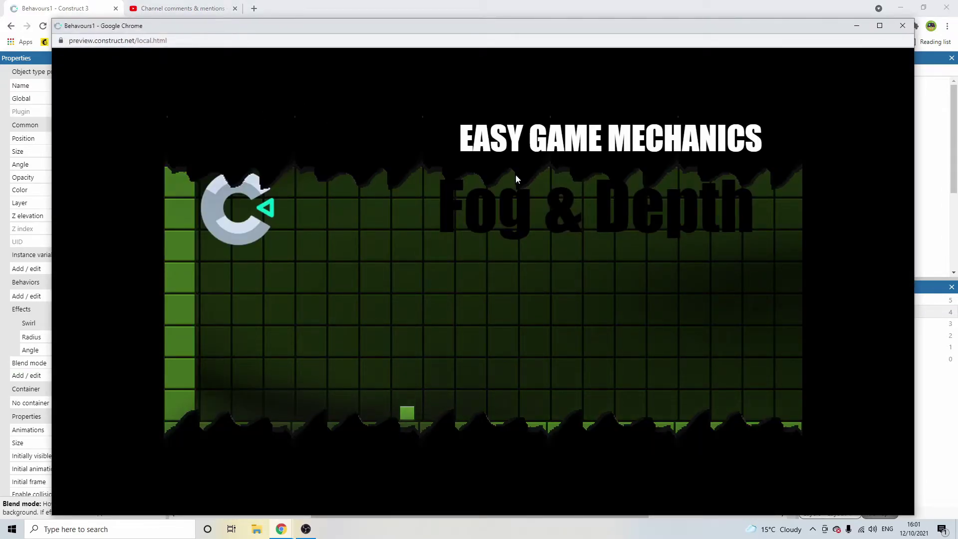
pyautogui.press('Right')
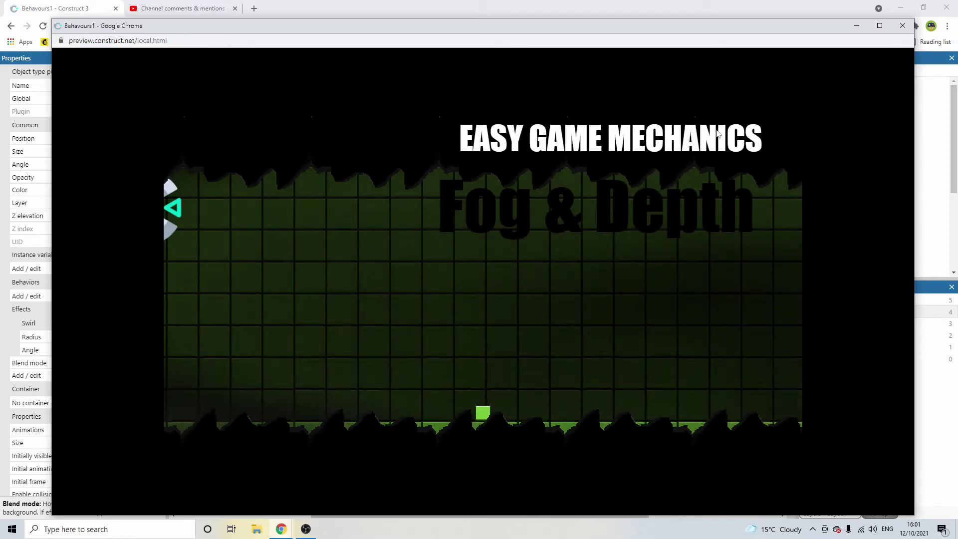
# - Close the preview and open the lower Particles object's image in the Image Editor
pyautogui.click(902, 25)
pyautogui.click(476, 296)
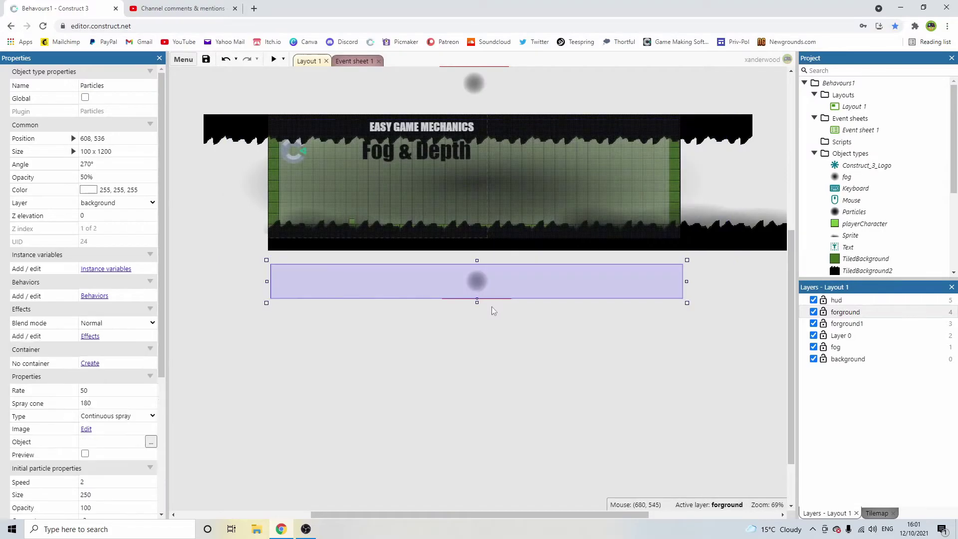
pyautogui.click(492, 82)
pyautogui.doubleClick(475, 286)
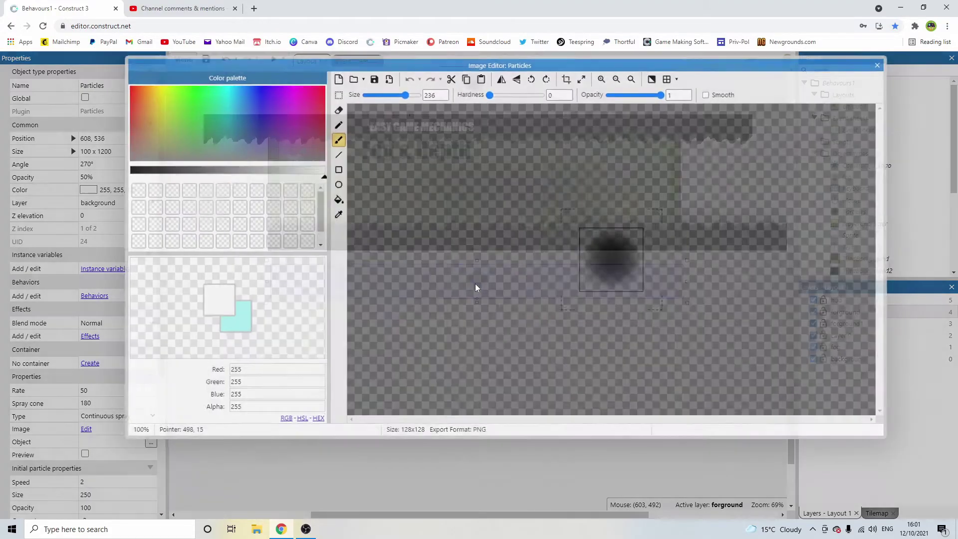
# - Try painting white over the particle image, then undo it, leaving the canvas size unchanged
pyautogui.moveTo(534, 195)
pyautogui.mouseDown()
pyautogui.moveTo(577, 299)
pyautogui.moveTo(684, 235)
pyautogui.moveTo(620, 214)
pyautogui.moveTo(679, 239)
pyautogui.mouseUp()
pyautogui.hotkey('ctrl', 'z')
pyautogui.hotkey('ctrl', 'z')
pyautogui.hotkey('ctrl', 'z')
pyautogui.hotkey('ctrl', 'z')
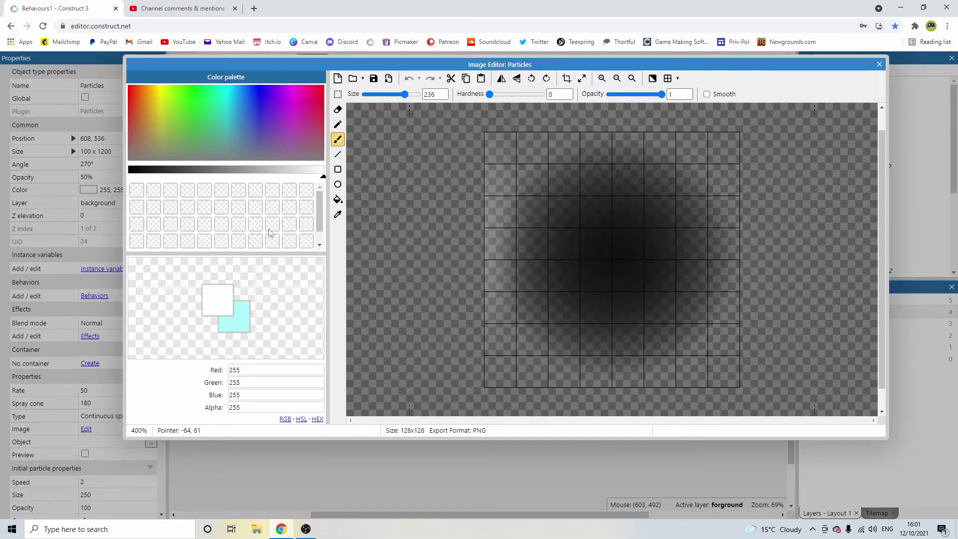
pyautogui.hotkey('ctrl', 'y')
pyautogui.hotkey('ctrl', 'y')
pyautogui.click(582, 78)
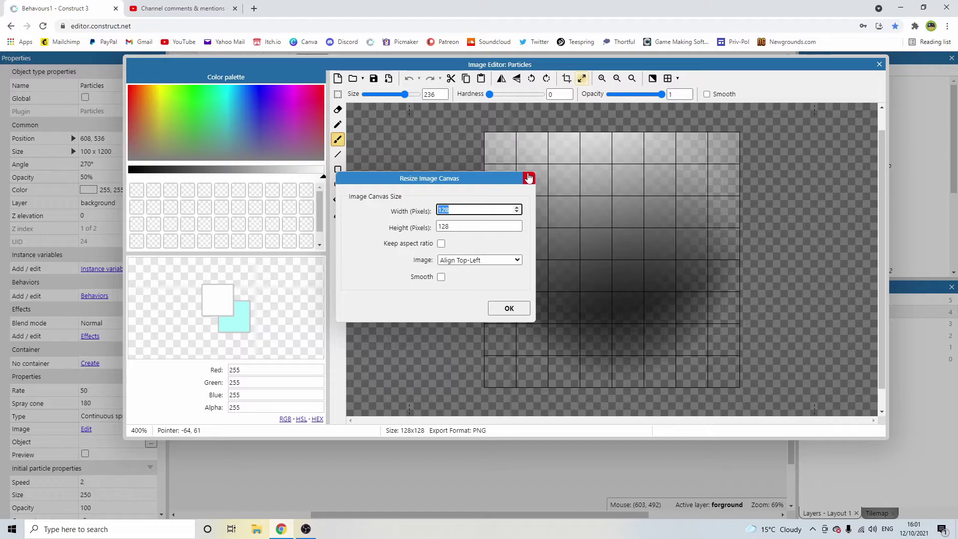
pyautogui.click(529, 179)
pyautogui.hotkey('ctrl', 'z')
pyautogui.hotkey('ctrl', 'z')
pyautogui.hotkey('ctrl', 'z')
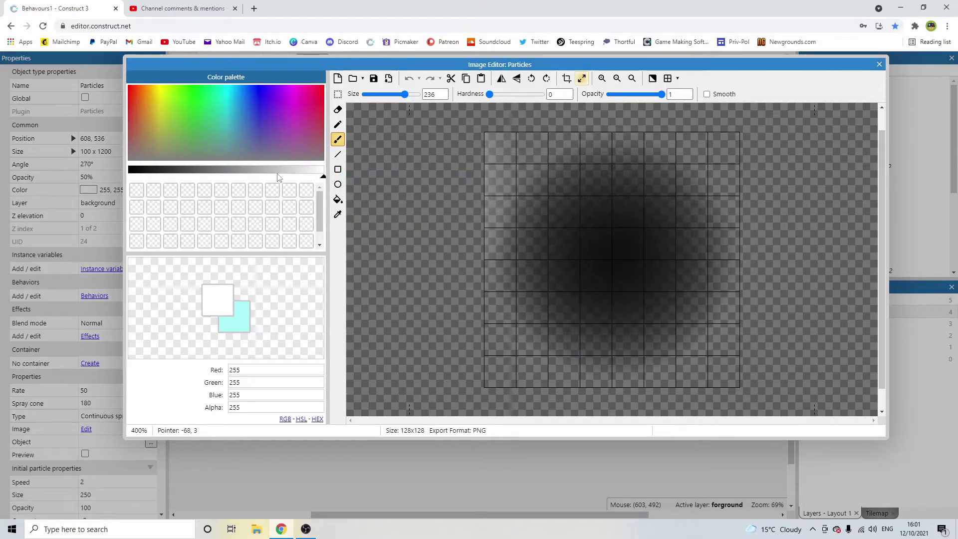
# - Paint the blob near-black (23,23,23), step through undo/redo to keep it, and close the editor
pyautogui.click(146, 170)
pyautogui.click(658, 267)
pyautogui.click(618, 264)
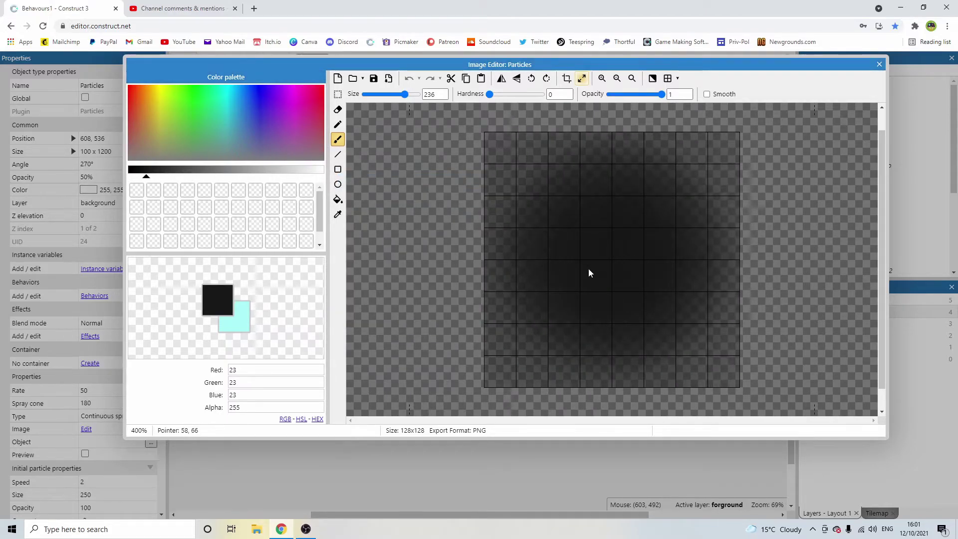
pyautogui.hotkey('ctrl', 'z')
pyautogui.hotkey('ctrl', 'z')
pyautogui.hotkey('ctrl', 'z')
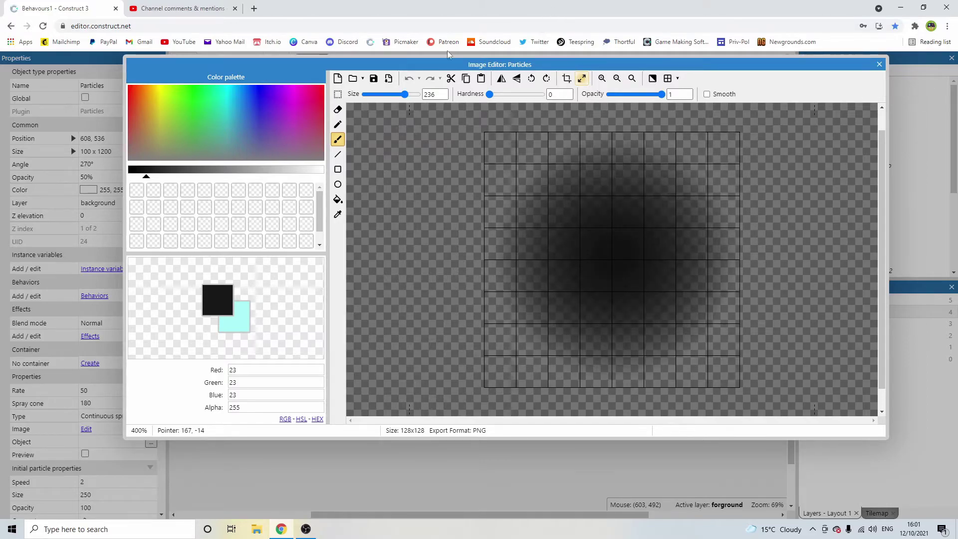
pyautogui.hotkey('ctrl', 'y')
pyautogui.hotkey('ctrl', 'z')
pyautogui.hotkey('ctrl', 'y')
pyautogui.hotkey('ctrl', 'z')
pyautogui.hotkey('ctrl', 'z')
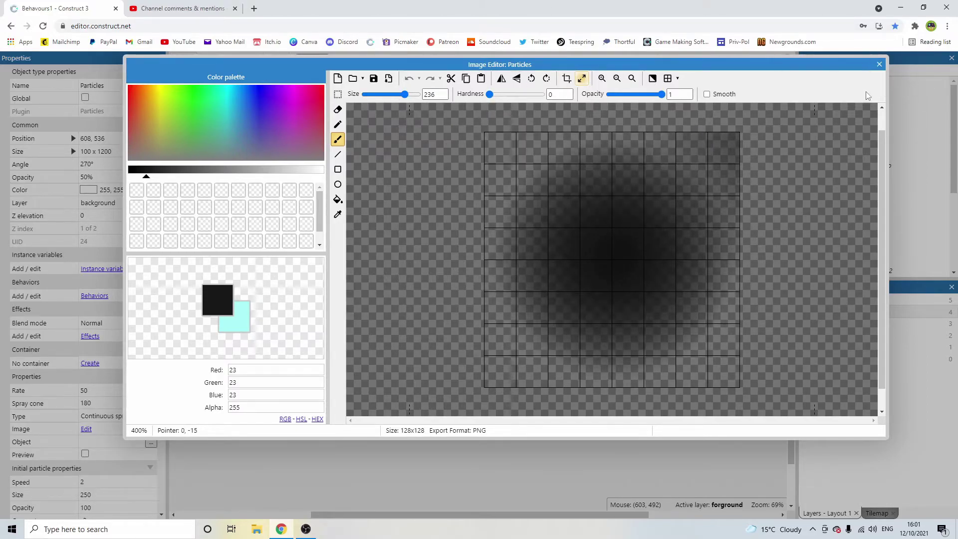
pyautogui.hotkey('ctrl', 'y')
pyautogui.hotkey('ctrl', 'z')
pyautogui.hotkey('ctrl', 'y')
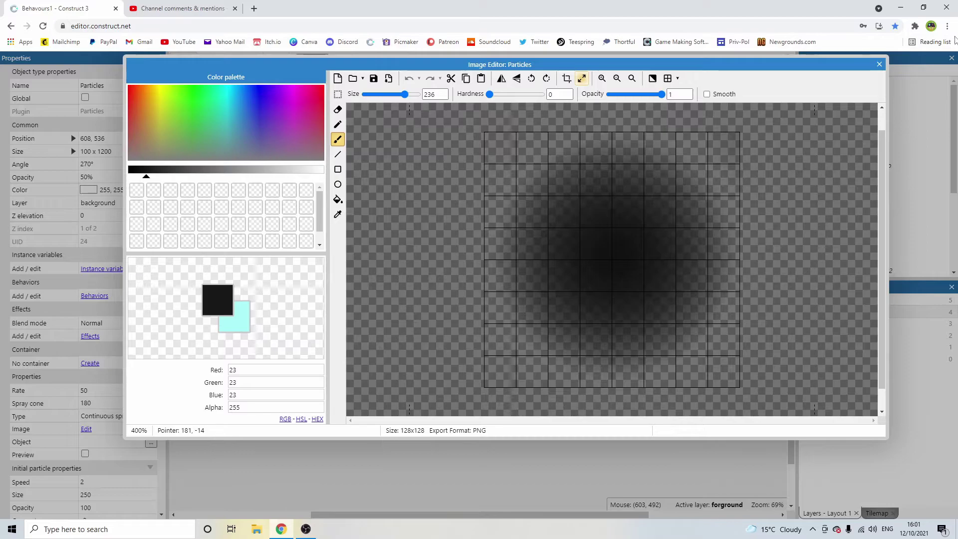
pyautogui.click(878, 64)
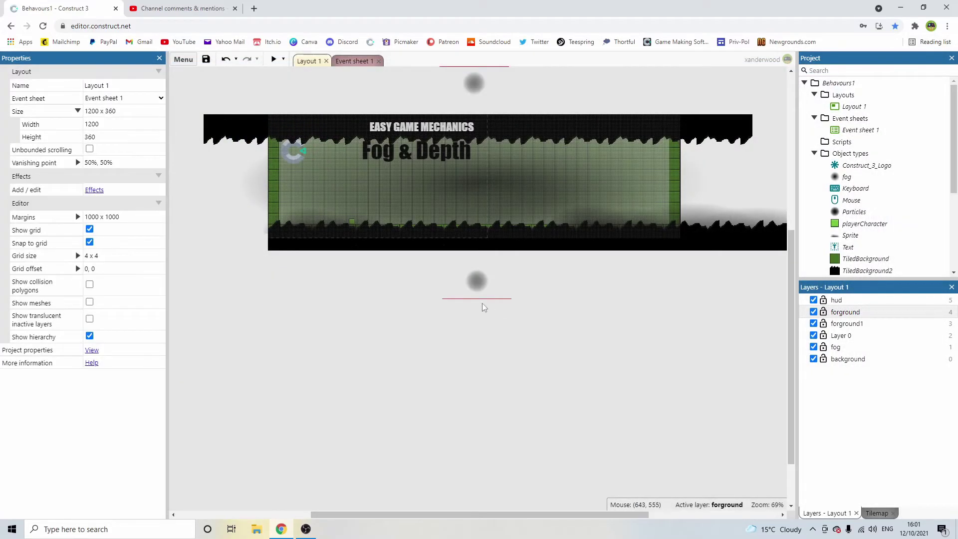
# - Turn on the live Preview for the lower Particles fog emitter
pyautogui.click(477, 284)
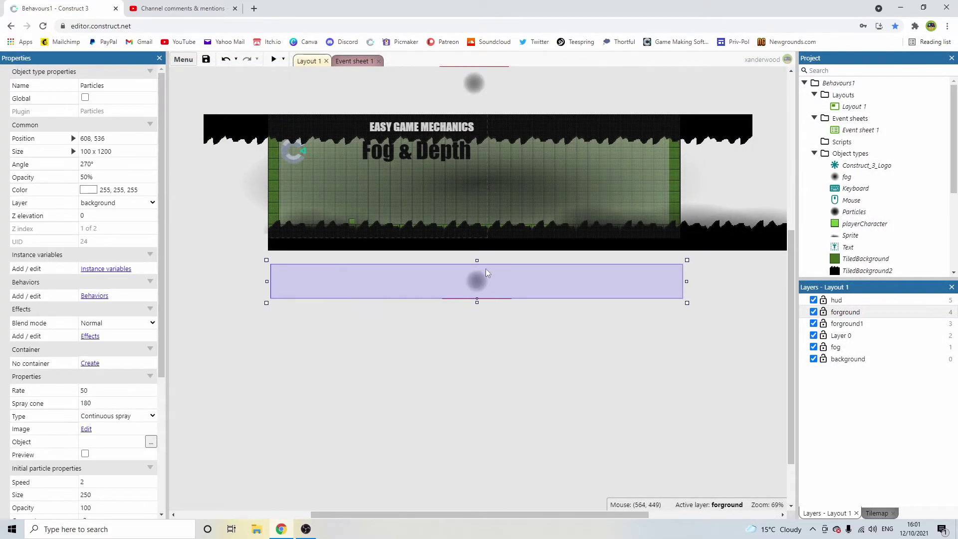
pyautogui.scroll(-4, 83, 343)
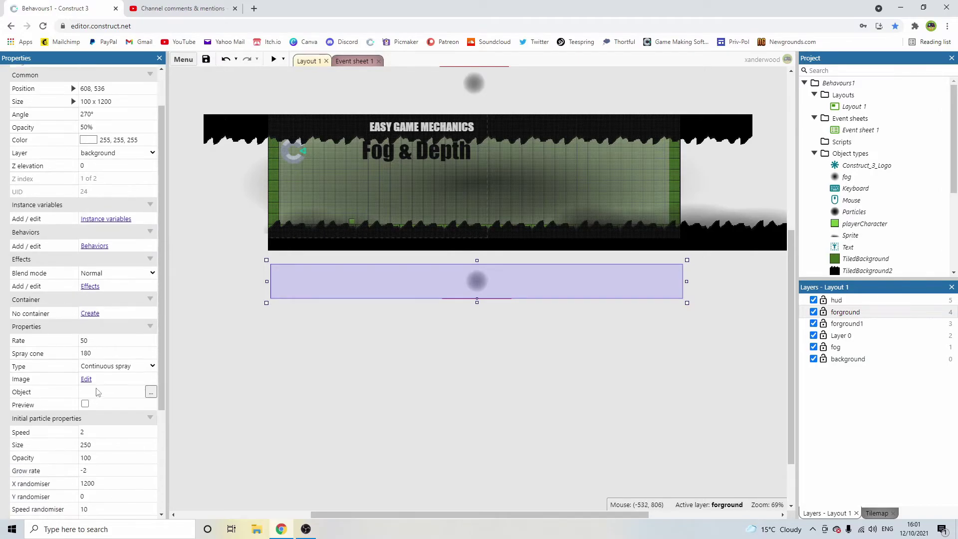
pyautogui.click(98, 192)
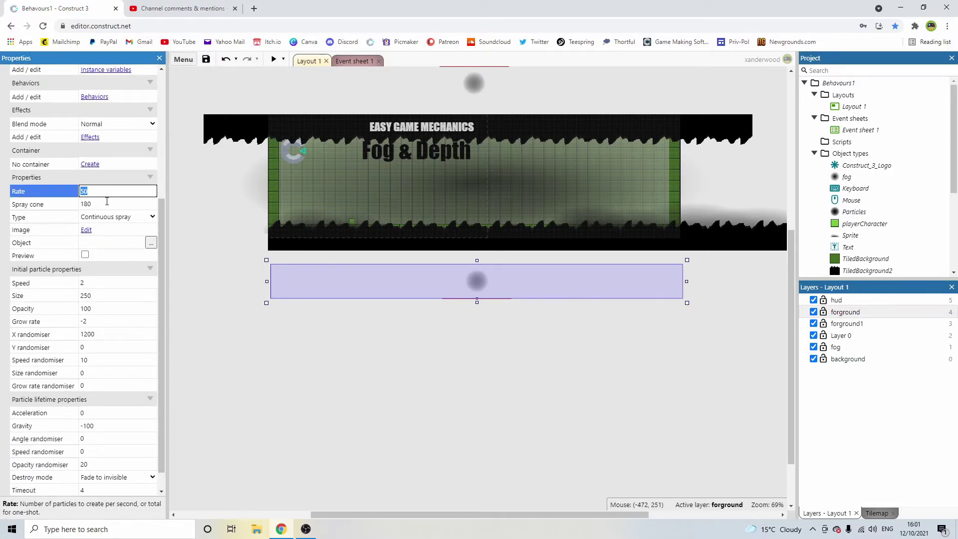
pyautogui.click(85, 255)
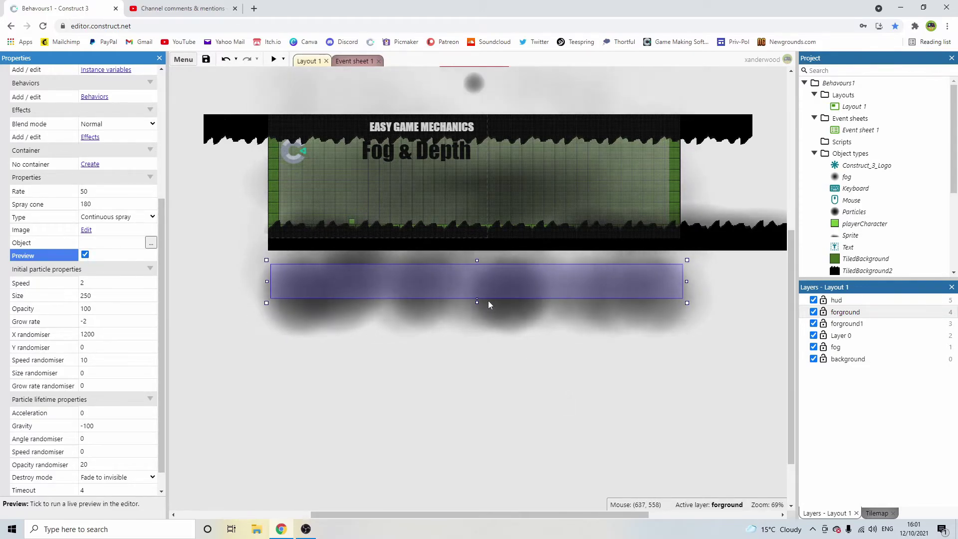
# - Try the emitter's Gravity at -600, then set it back to -100
pyautogui.scroll(-1, 85, 347)
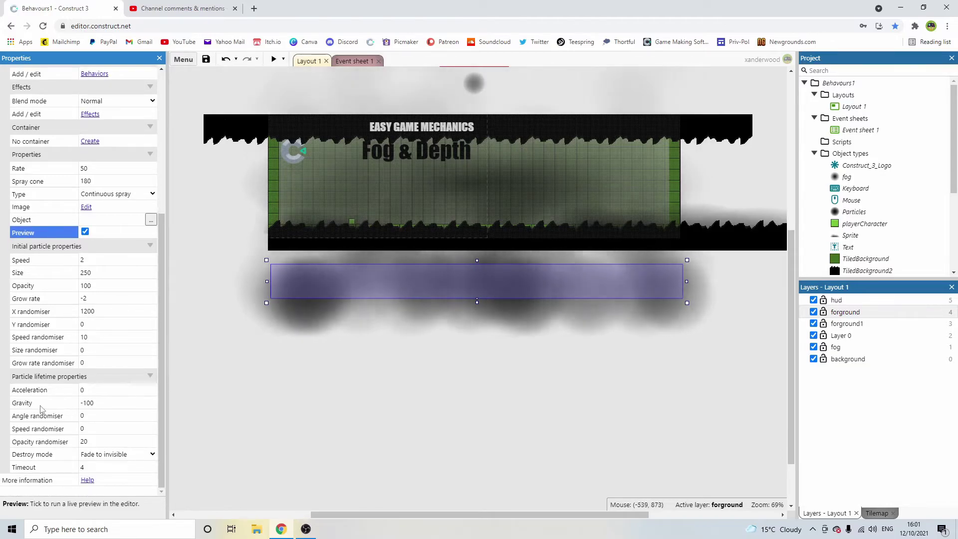
pyautogui.click(39, 405)
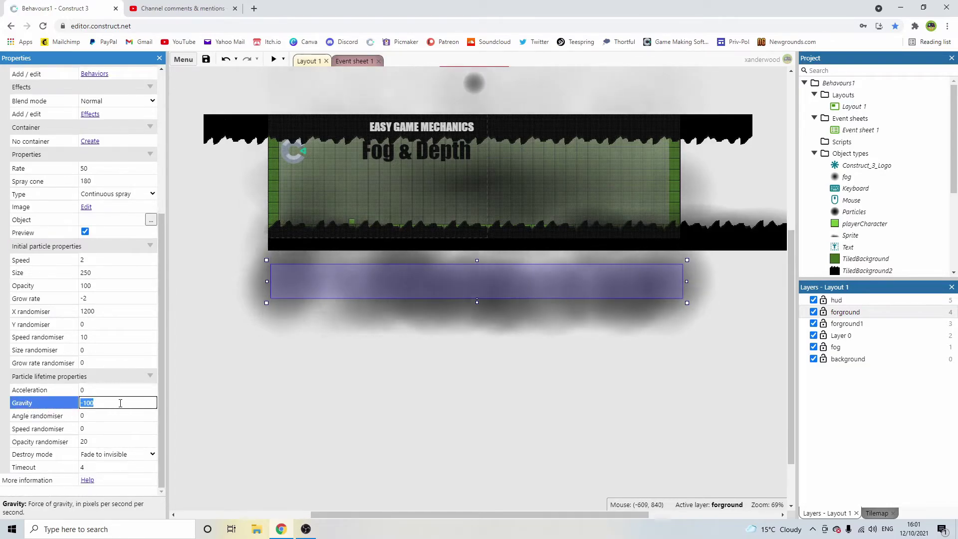
pyautogui.click(105, 402)
pyautogui.press('BackSpace')
pyautogui.press('BackSpace')
pyautogui.press('BackSpace')
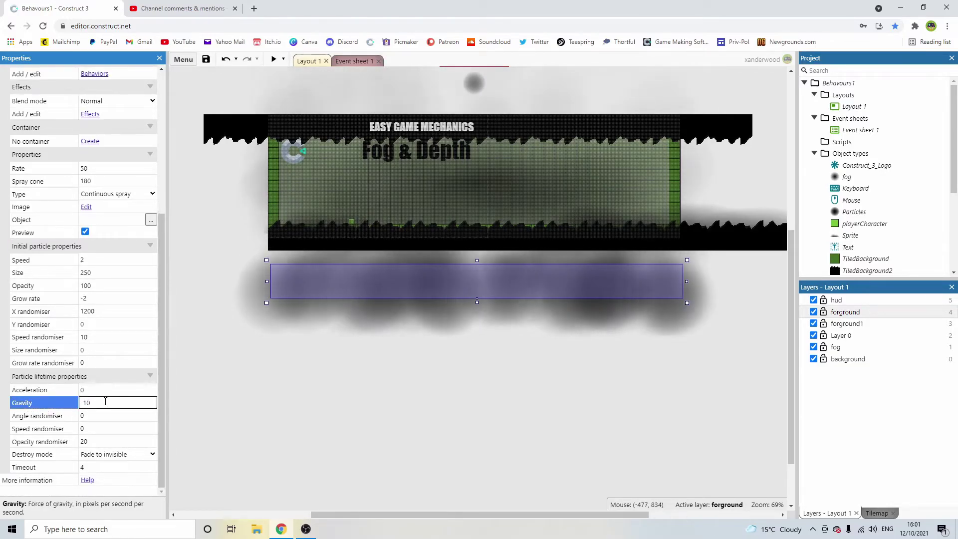
pyautogui.write('600')
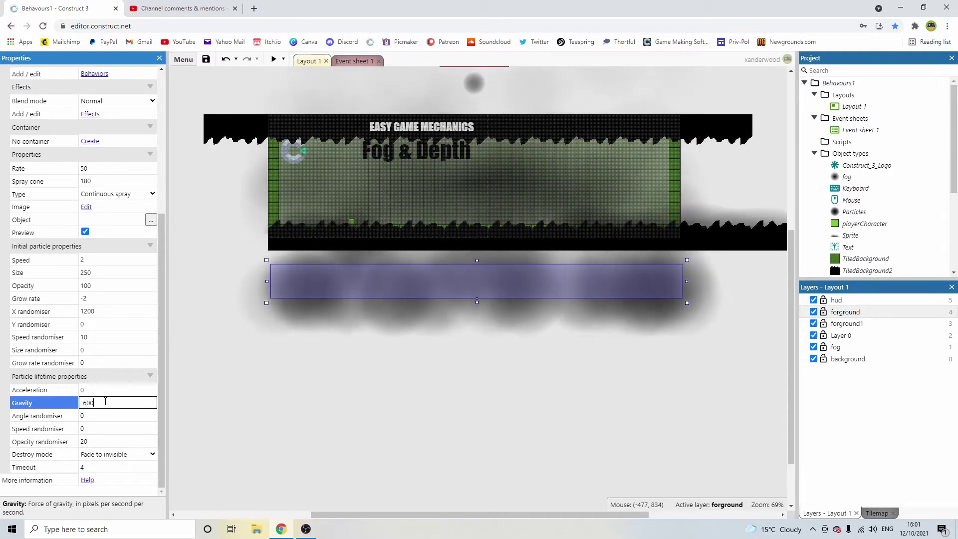
pyautogui.press('Tab')
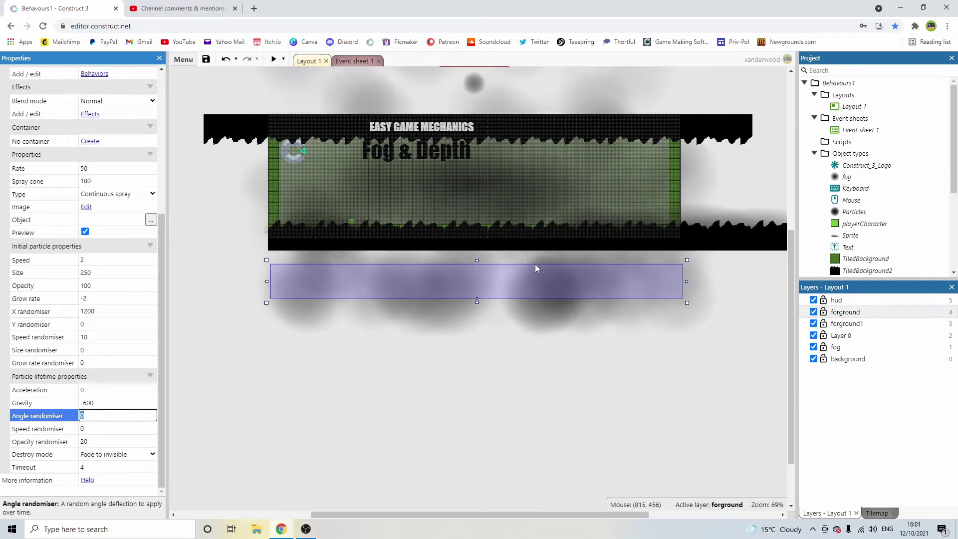
pyautogui.click(114, 402)
pyautogui.write('-100')
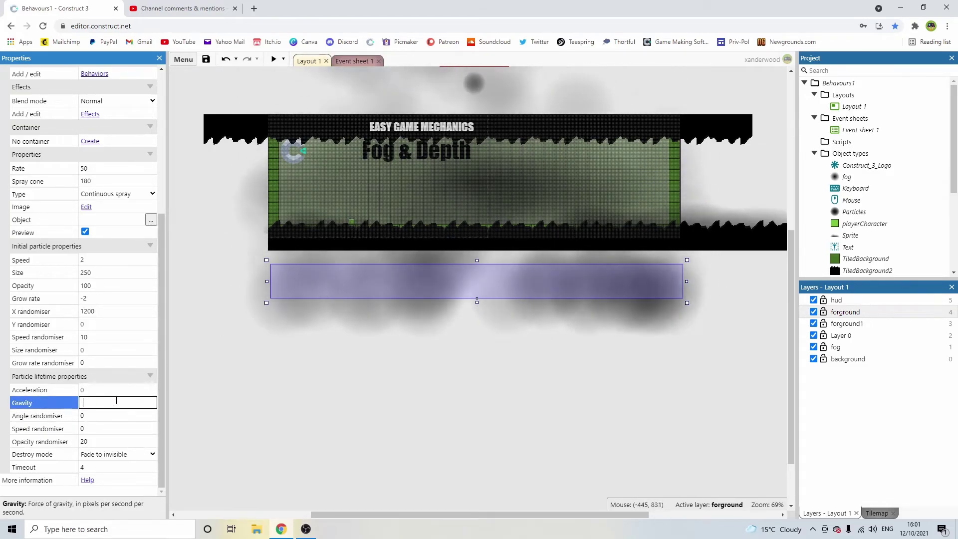
pyautogui.press('Tab')
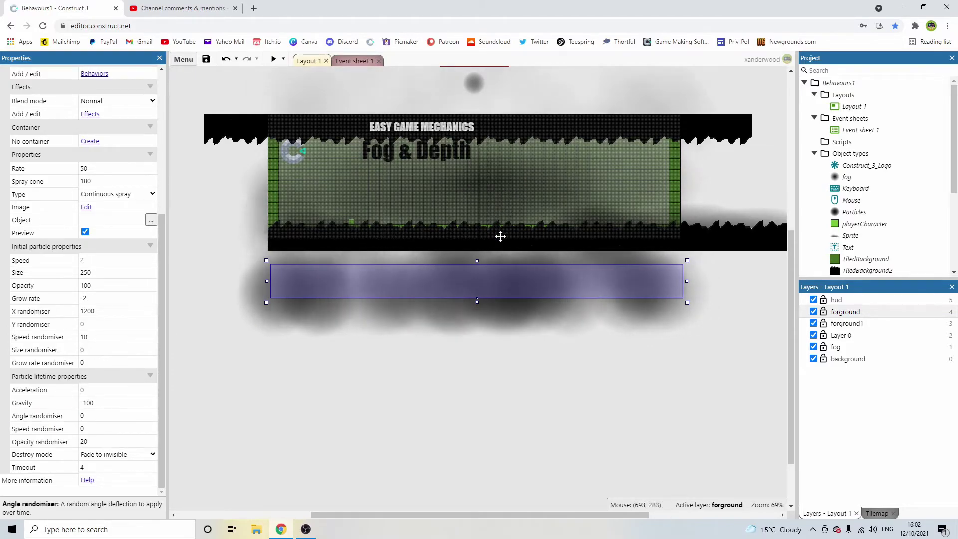
# - Turn on the live Preview for the top Particles emitter
pyautogui.scroll(2, 493, 180)
pyautogui.click(469, 123)
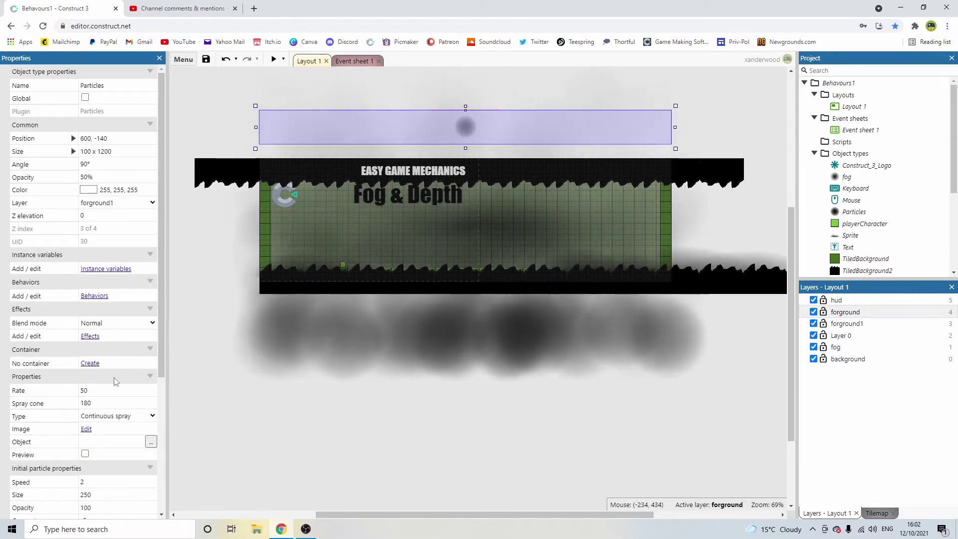
pyautogui.click(85, 453)
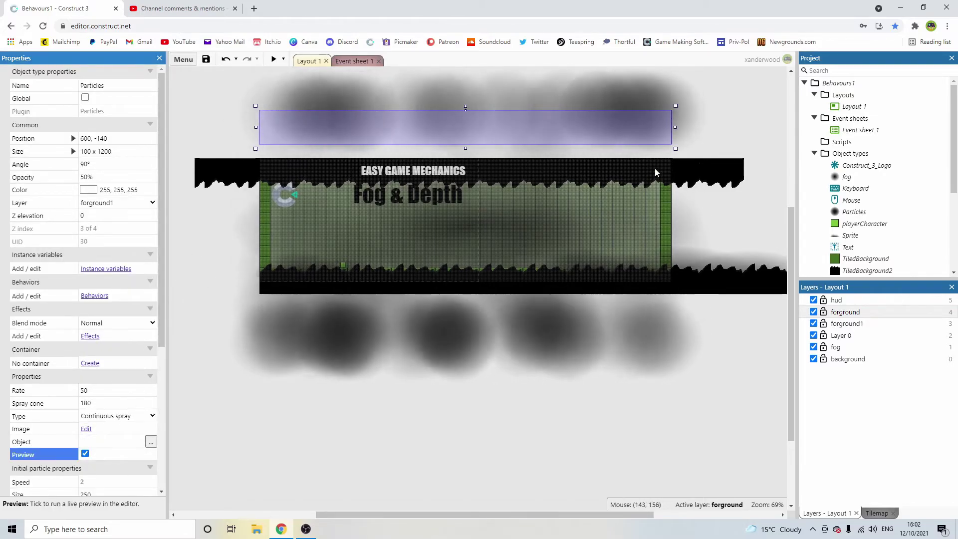
# - Confirm the top emitter's Gravity is 100, then run and close a game preview
pyautogui.scroll(-4, 133, 358)
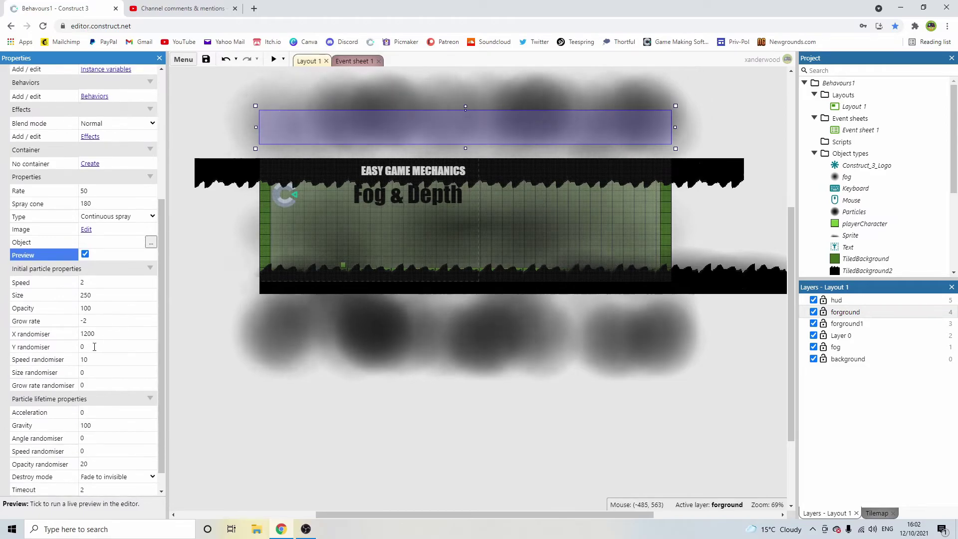
pyautogui.scroll(2, 432, 191)
pyautogui.scroll(-1, 100, 379)
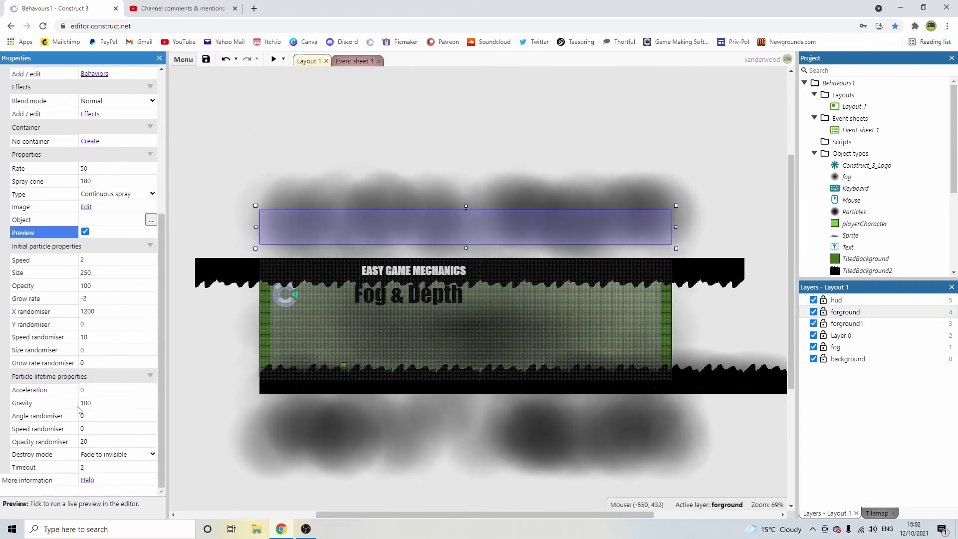
pyautogui.click(68, 403)
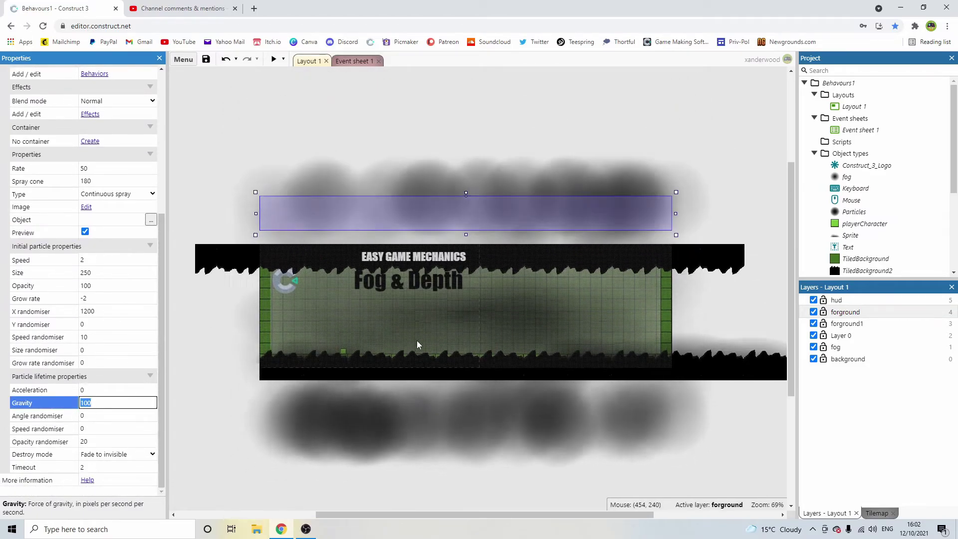
pyautogui.scroll(-2, 439, 299)
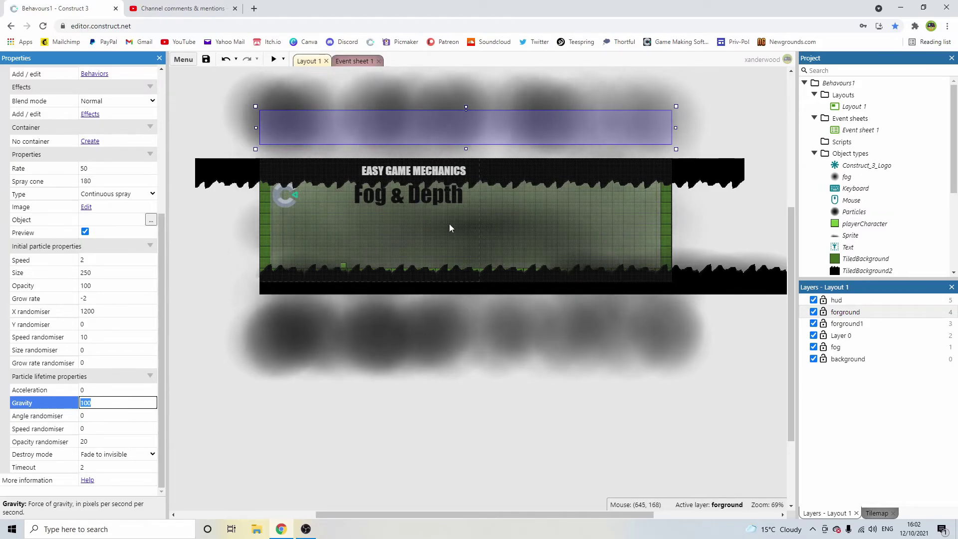
pyautogui.click(273, 59)
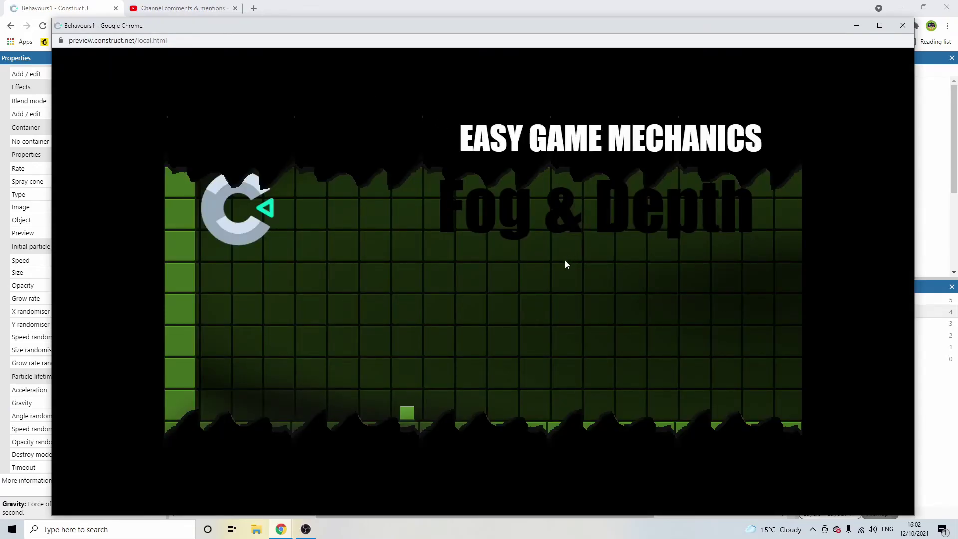
pyautogui.hotkey('ctrl', 'w')
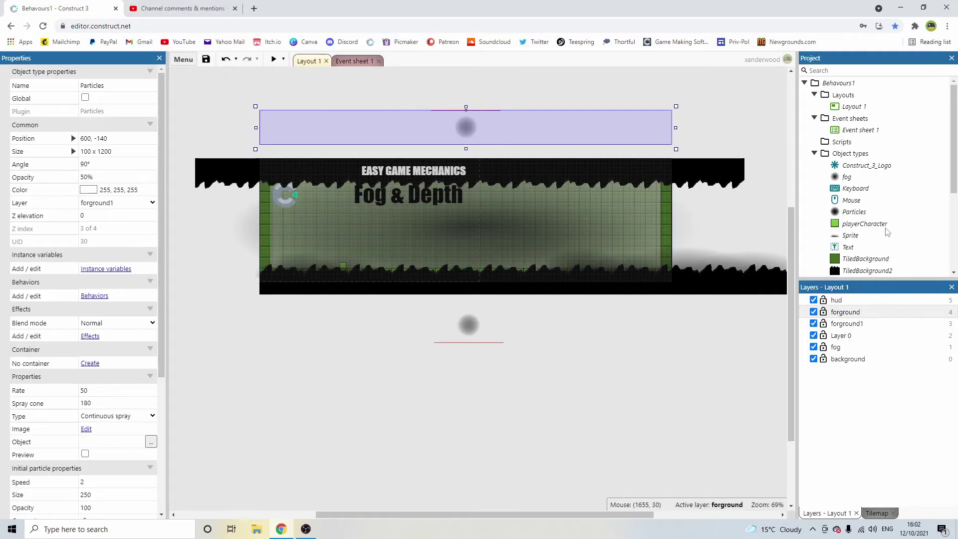
# - Raise the forground1 layer's vertical parallax from 50% to 100%
pyautogui.click(847, 324)
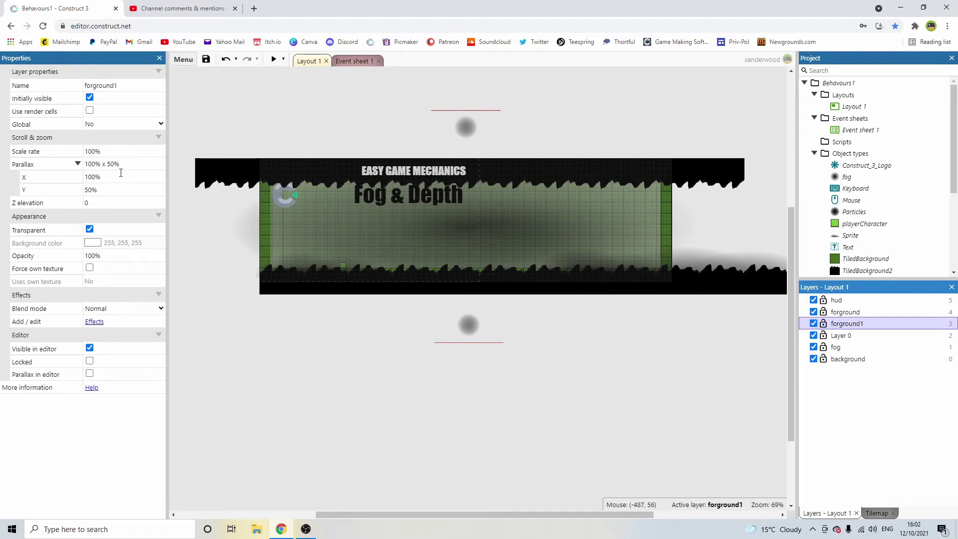
pyautogui.click(103, 194)
pyautogui.write('100')
pyautogui.press('Tab')
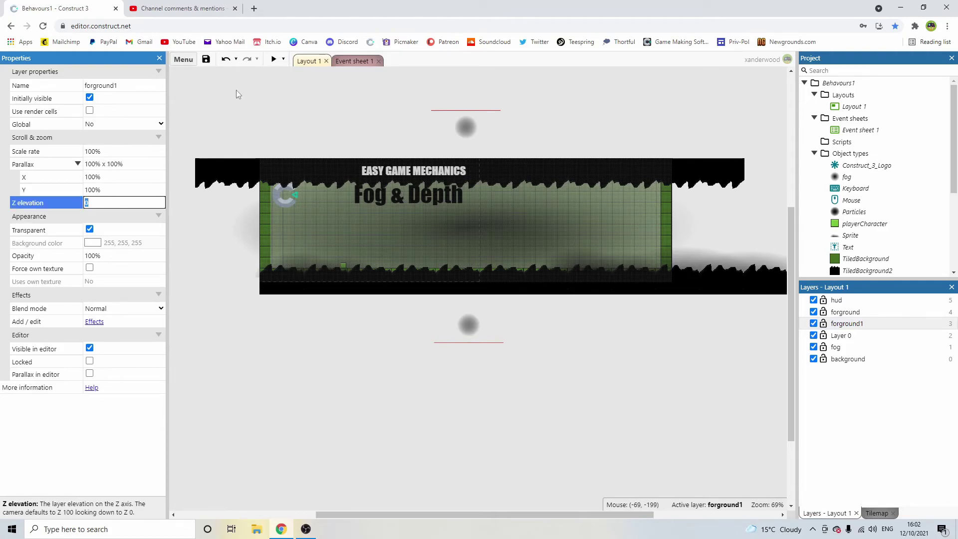
pyautogui.click(460, 133)
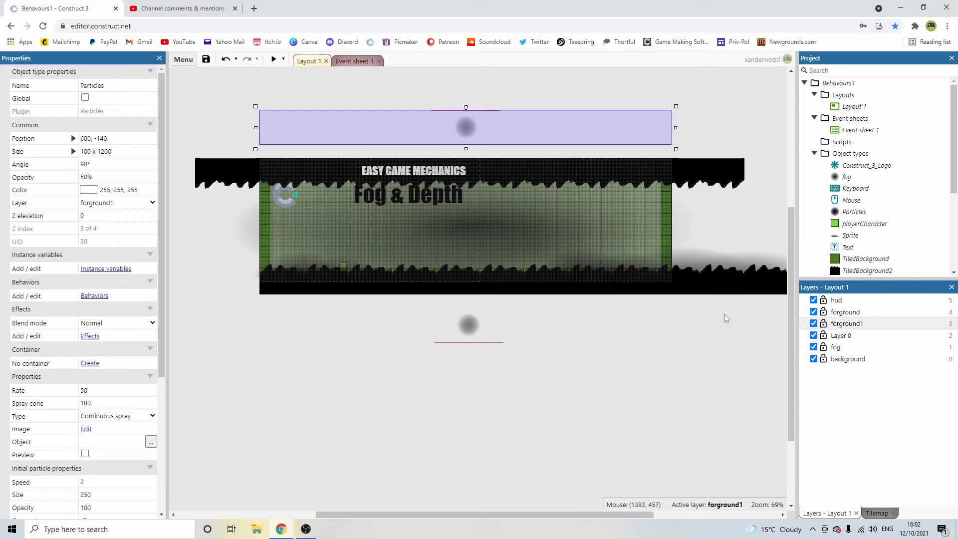
# - Select the top and lower particle emitters and the swirled fog sprite to check their layers
pyautogui.click(777, 143)
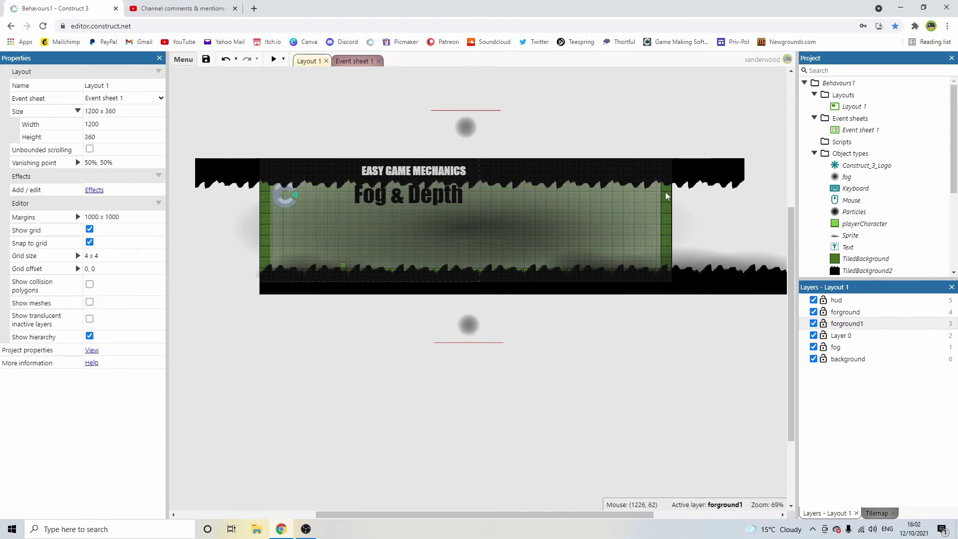
pyautogui.moveTo(583, 252); pyautogui.dragTo(589, 252, button='middle')
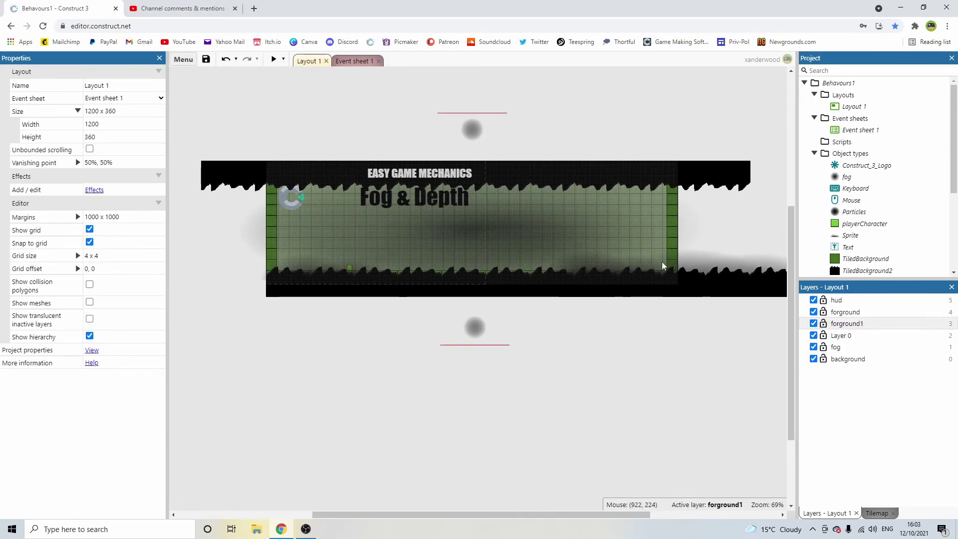
pyautogui.click(471, 129)
pyautogui.click(472, 327)
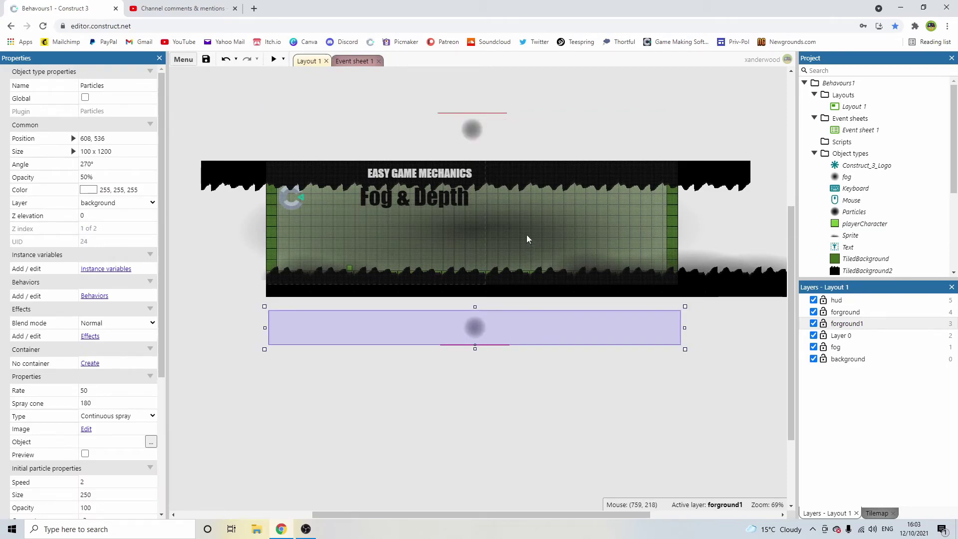
pyautogui.click(490, 243)
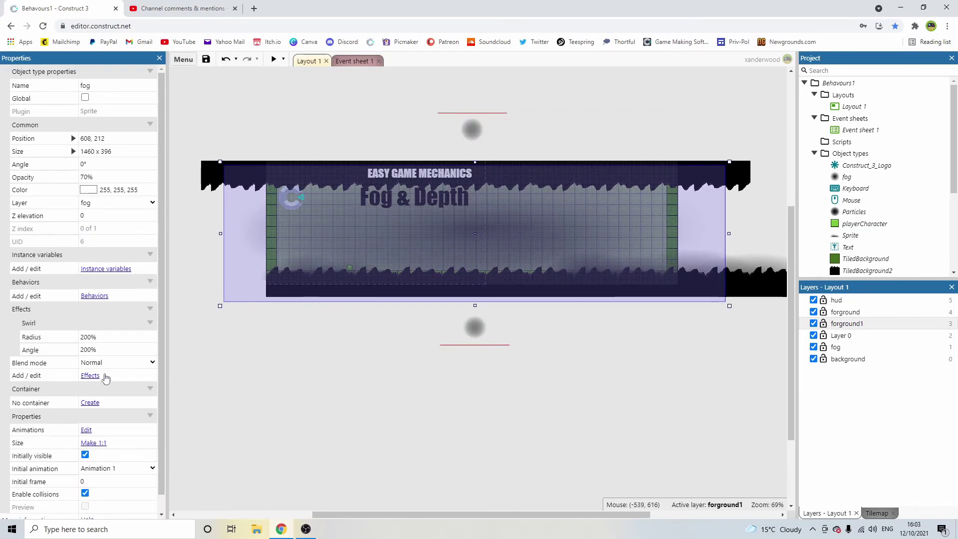
# - Check the bottom and top rock strips, then show the forground layer's 120% x 100% parallax
pyautogui.click(755, 304)
pyautogui.click(771, 279)
pyautogui.click(737, 182)
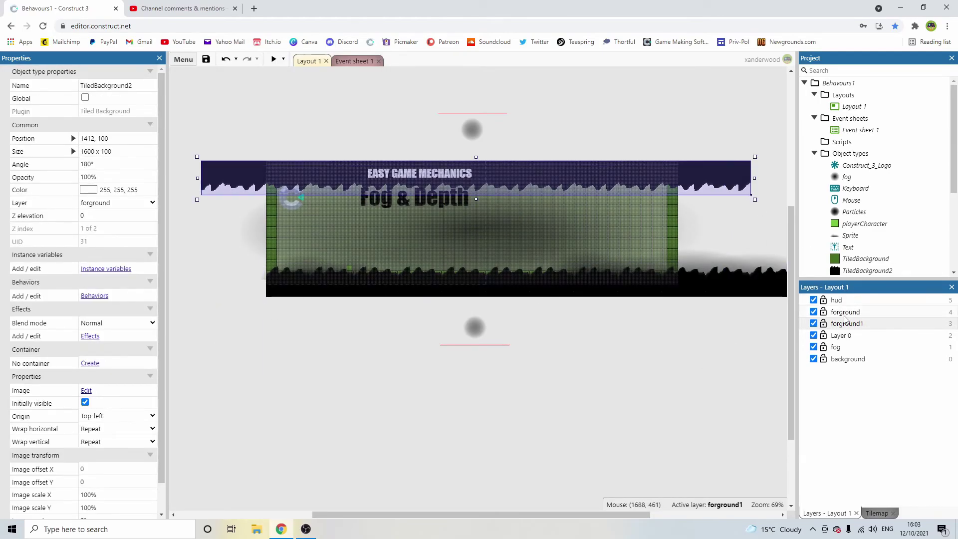
pyautogui.click(844, 313)
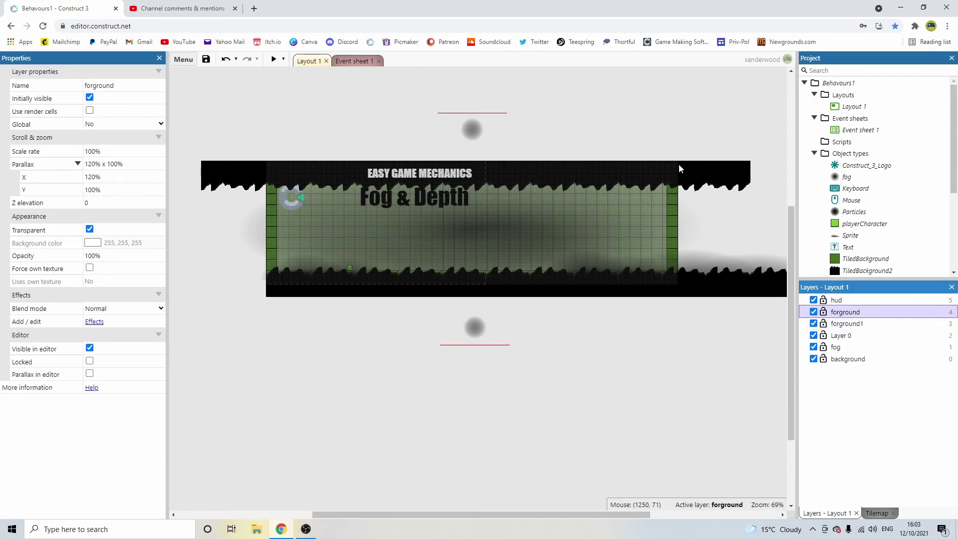
pyautogui.click(708, 169)
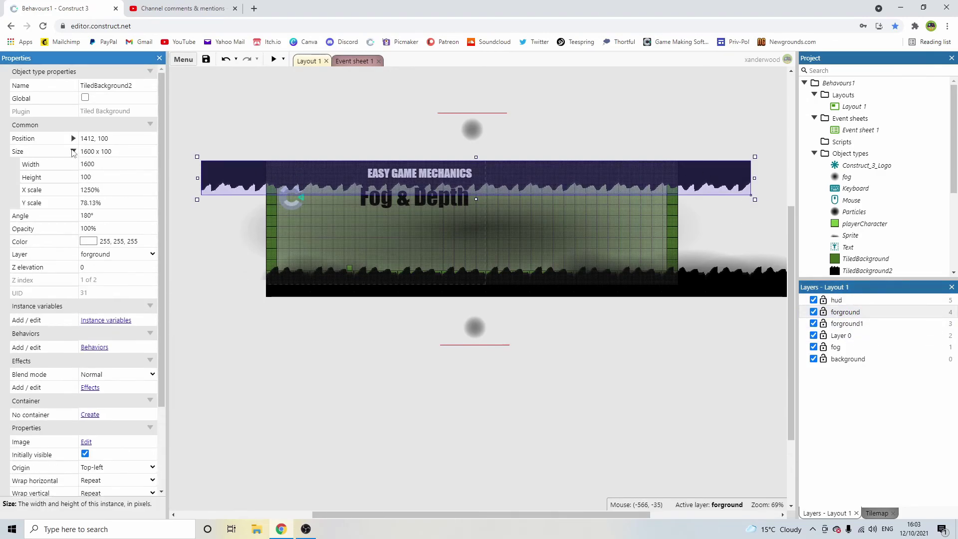
pyautogui.click(271, 143)
pyautogui.click(172, 275)
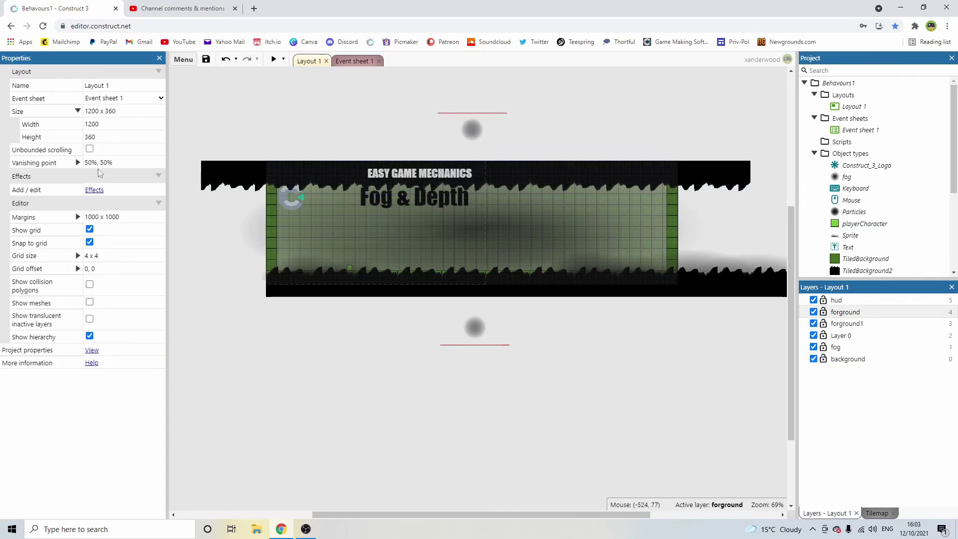
pyautogui.click(845, 312)
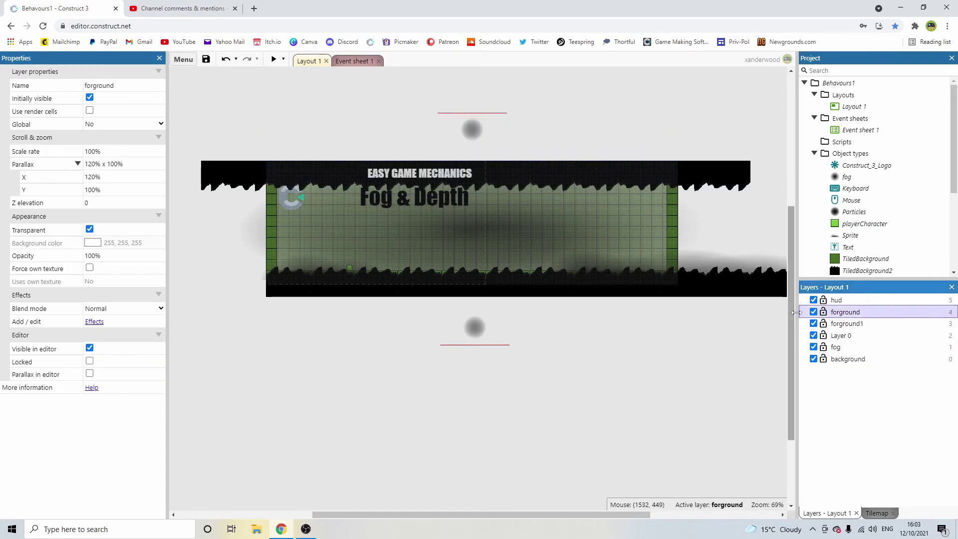
pyautogui.click(52, 176)
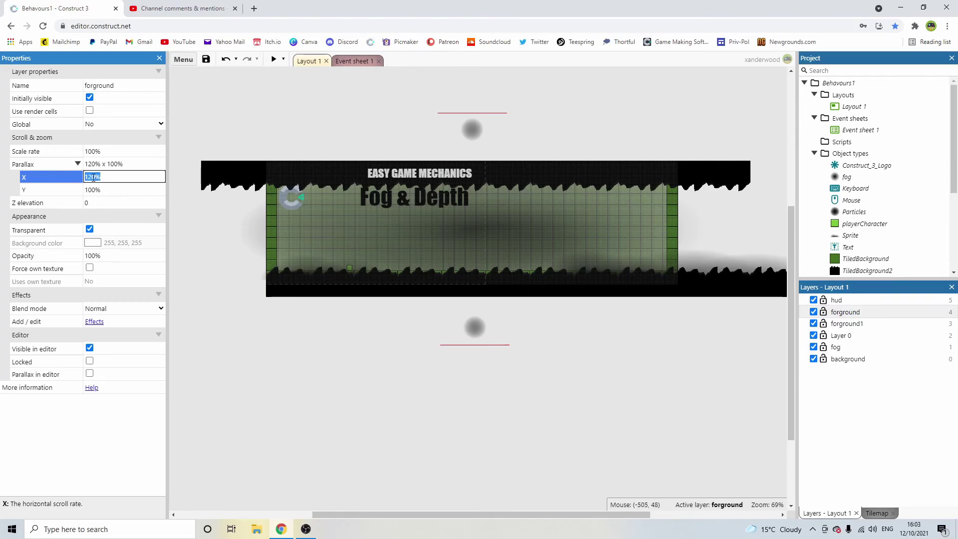
pyautogui.click(93, 178)
pyautogui.tripleClick(92, 177)
pyautogui.click(335, 409)
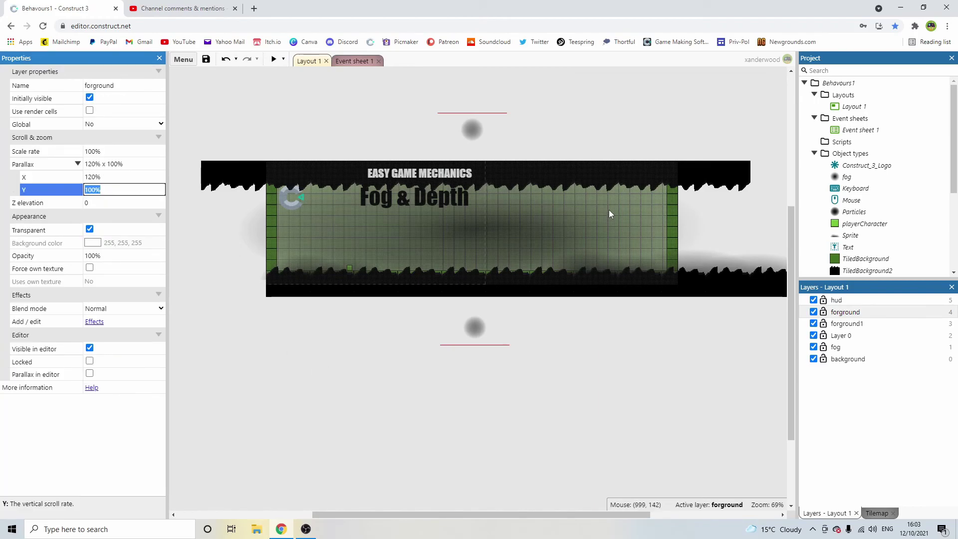